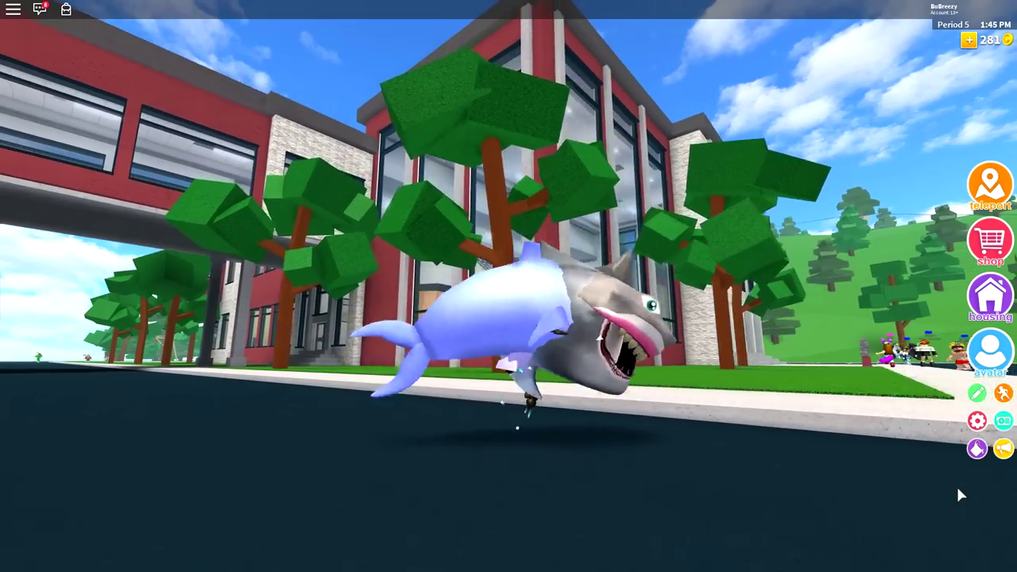
Walk the shark avatar along the road down to the beach
{"action": "key", "text": "w"}
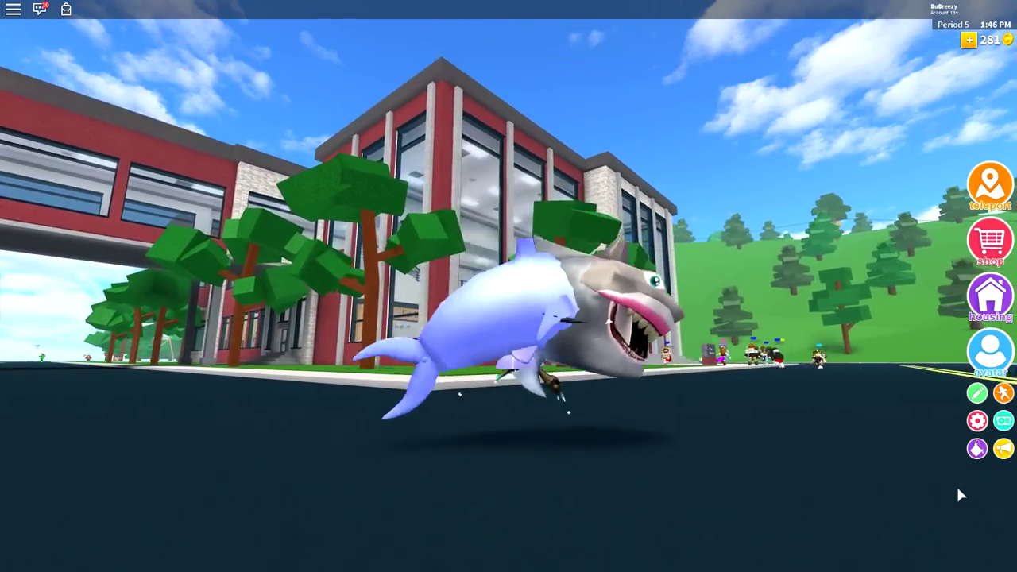
{"action": "key", "text": "w"}
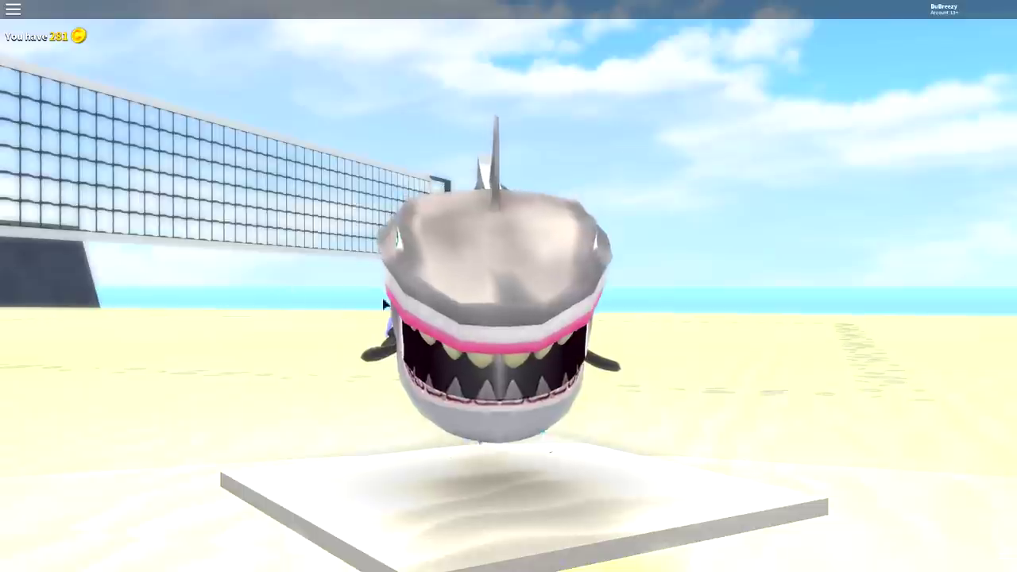
Reset to the account's own Roblox avatar, confirm Yes, and dismiss the Next Class popup
{"action": "left_click", "coordinate": [542, 291]}
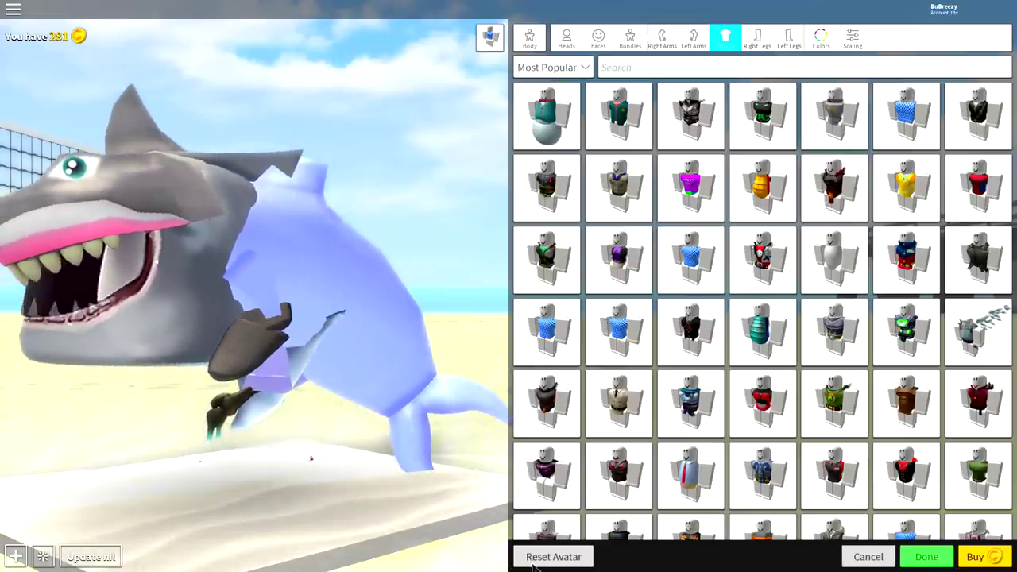
{"action": "left_click", "coordinate": [561, 557]}
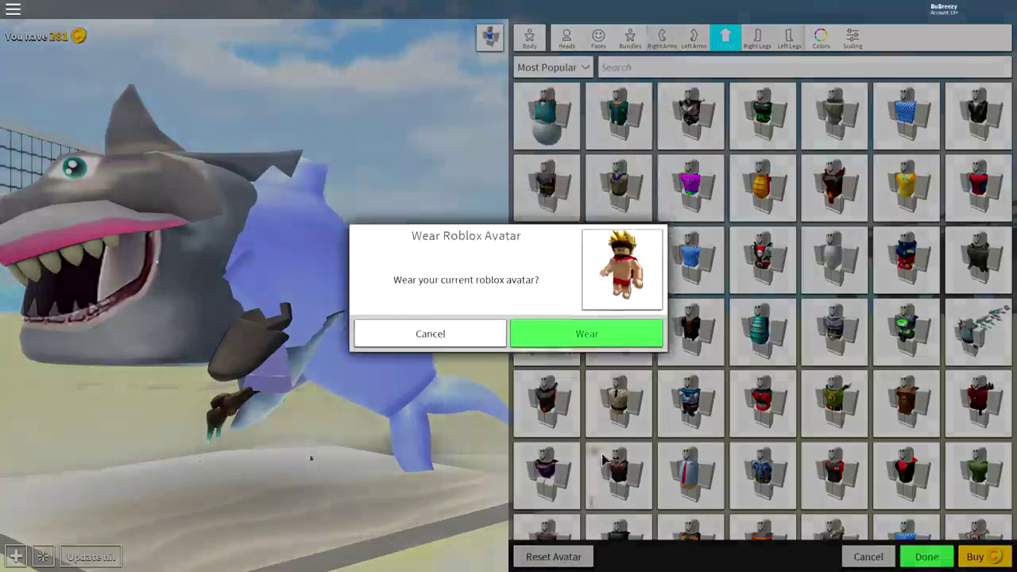
{"action": "left_click", "coordinate": [591, 343]}
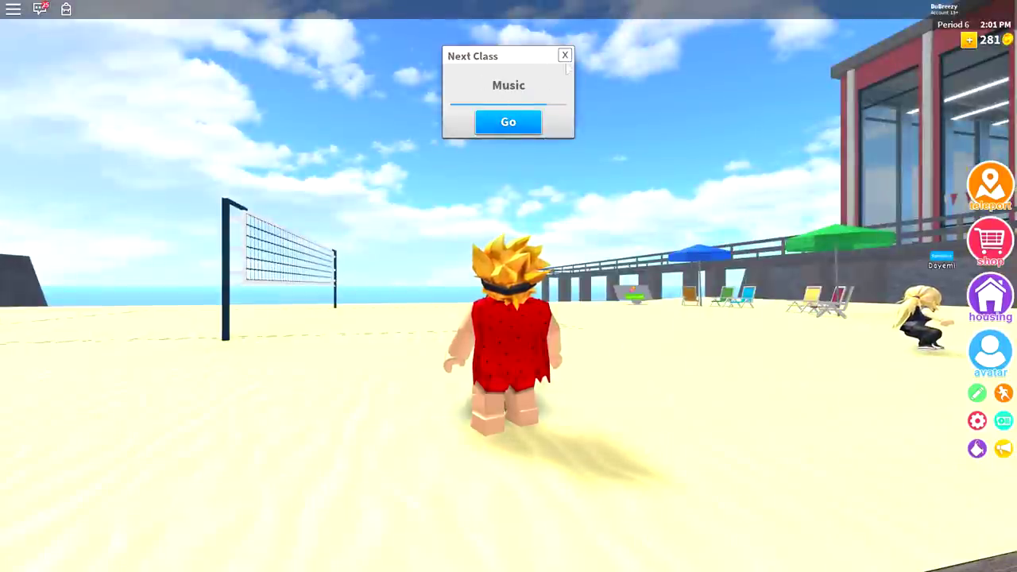
{"action": "left_click", "coordinate": [565, 56]}
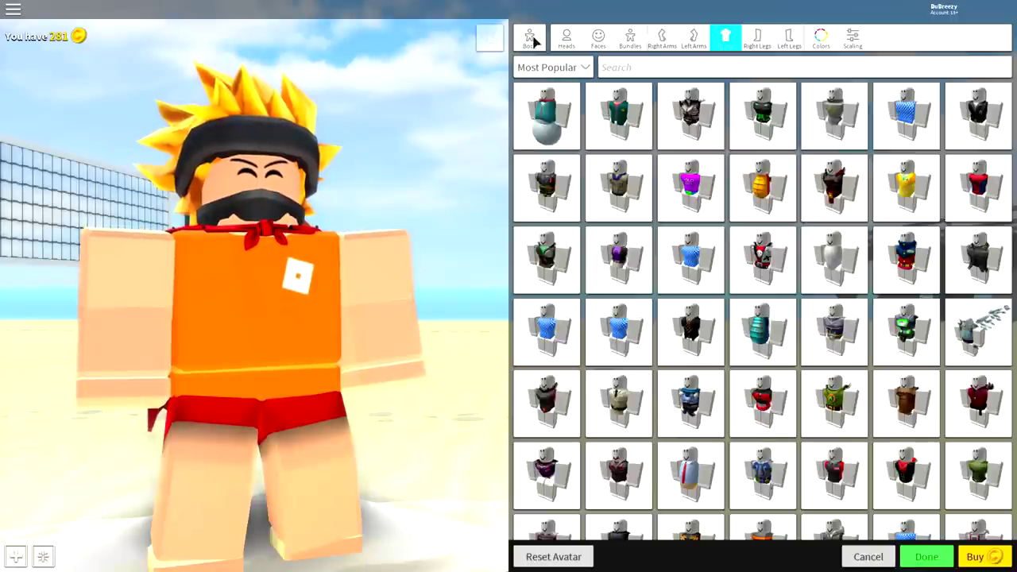
Take off the Captain Underpants Cape and blond ninja hair, then browse the Heads catalog
{"action": "left_click", "coordinate": [533, 42]}
{"action": "left_click", "coordinate": [532, 39]}
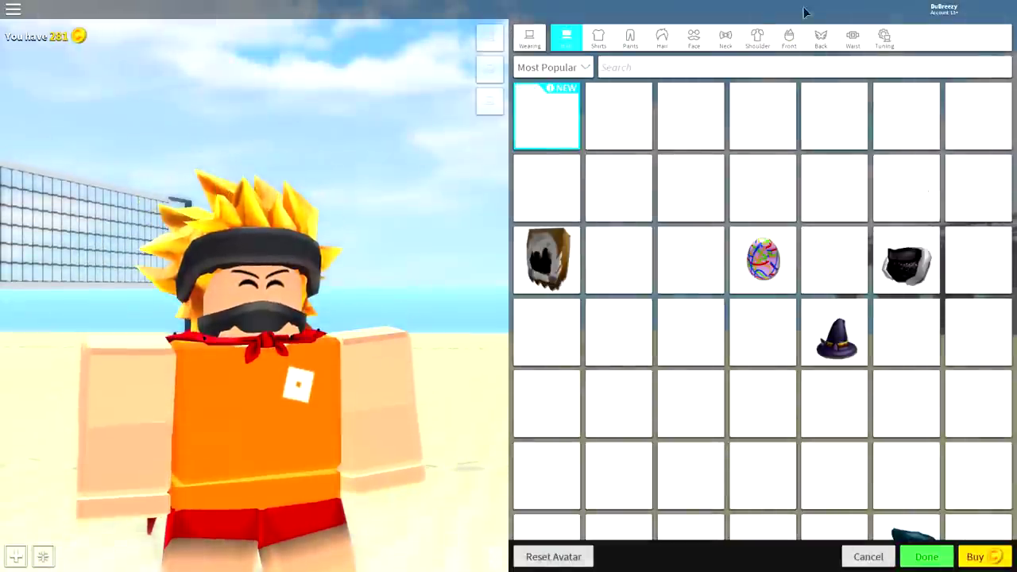
{"action": "left_click", "coordinate": [884, 44]}
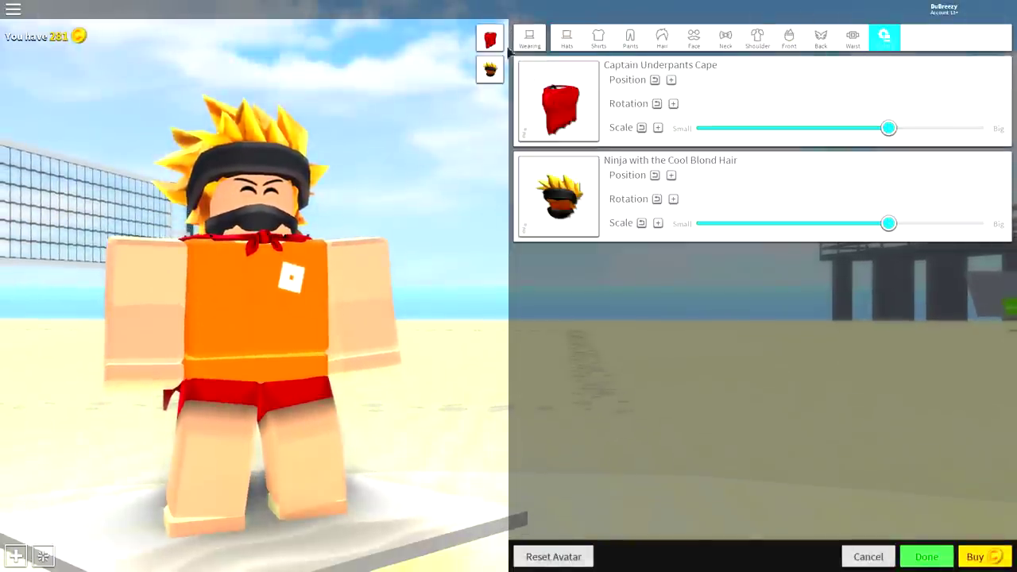
{"action": "left_click", "coordinate": [489, 39]}
{"action": "left_click", "coordinate": [488, 38]}
{"action": "mouse_move", "coordinate": [230, 238]}
{"action": "left_mouse_down"}
{"action": "mouse_move", "coordinate": [211, 236]}
{"action": "mouse_move", "coordinate": [385, 273]}
{"action": "mouse_move", "coordinate": [195, 281]}
{"action": "left_mouse_up"}
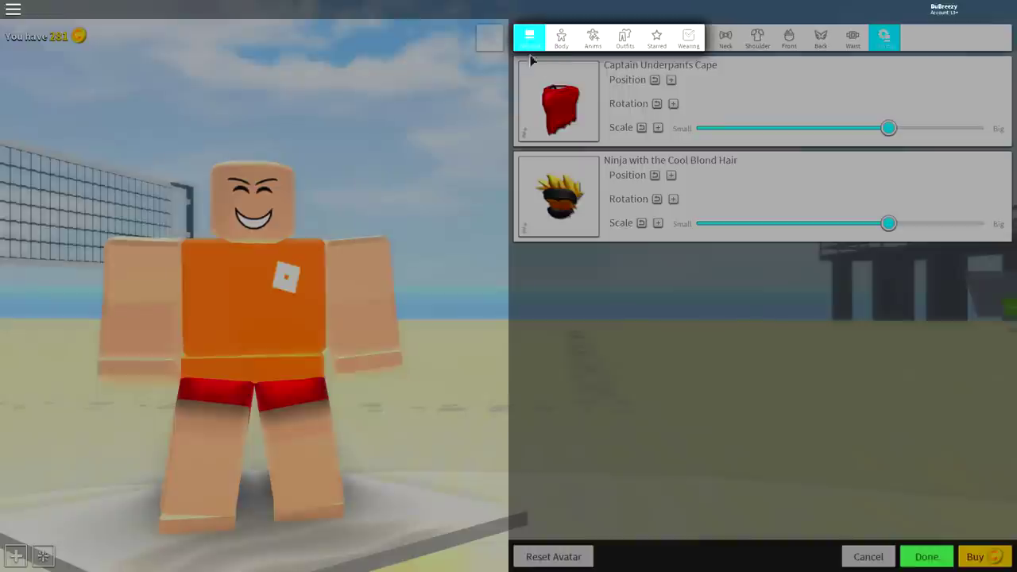
{"action": "left_click", "coordinate": [566, 41]}
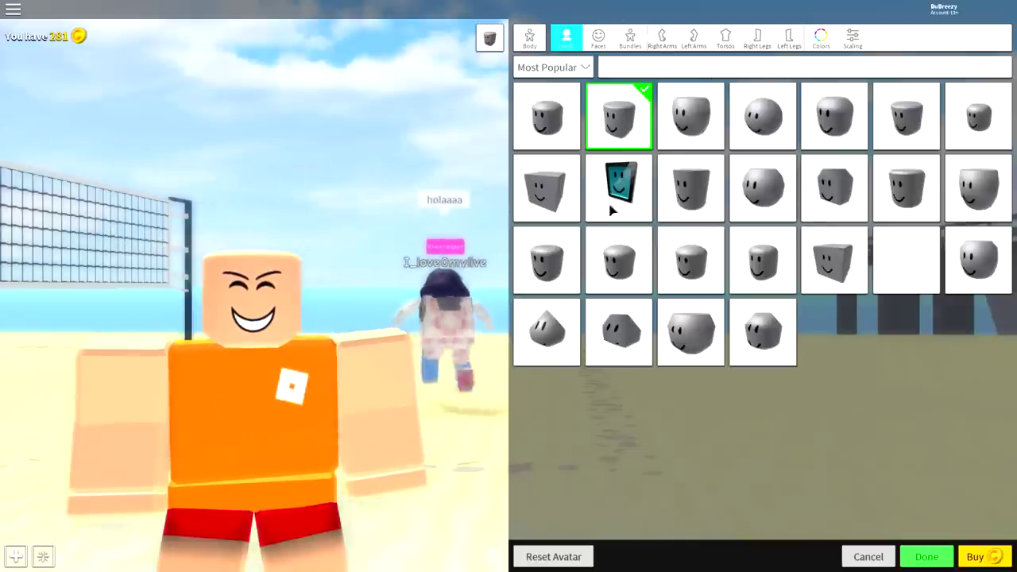
Equip the headless head, making the avatar headless
{"action": "left_click", "coordinate": [900, 274]}
{"action": "type", "text": "headless"}
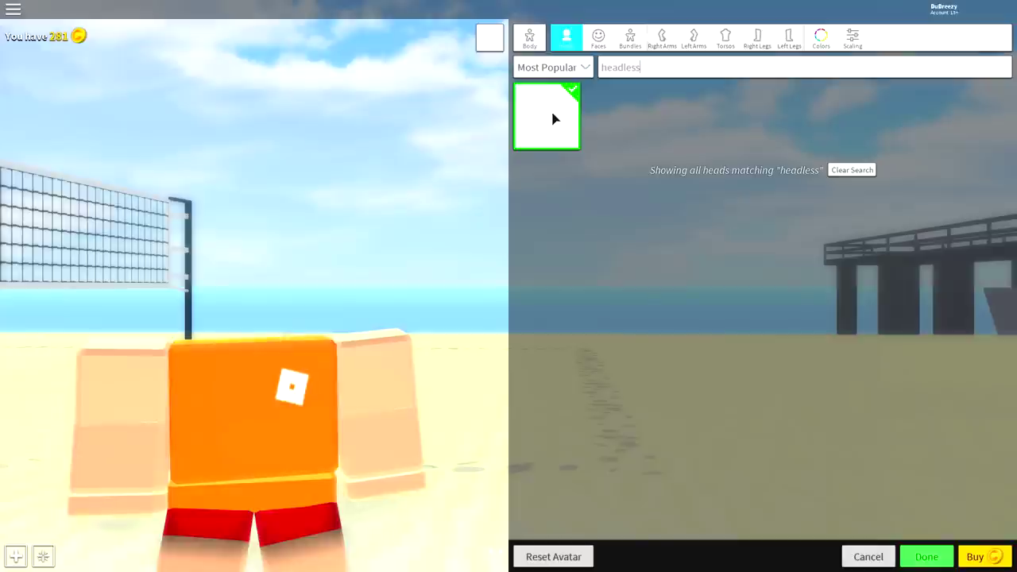
{"action": "key", "text": "BackSpace"}
{"action": "key", "text": "BackSpace"}
{"action": "key", "text": "BackSpace"}
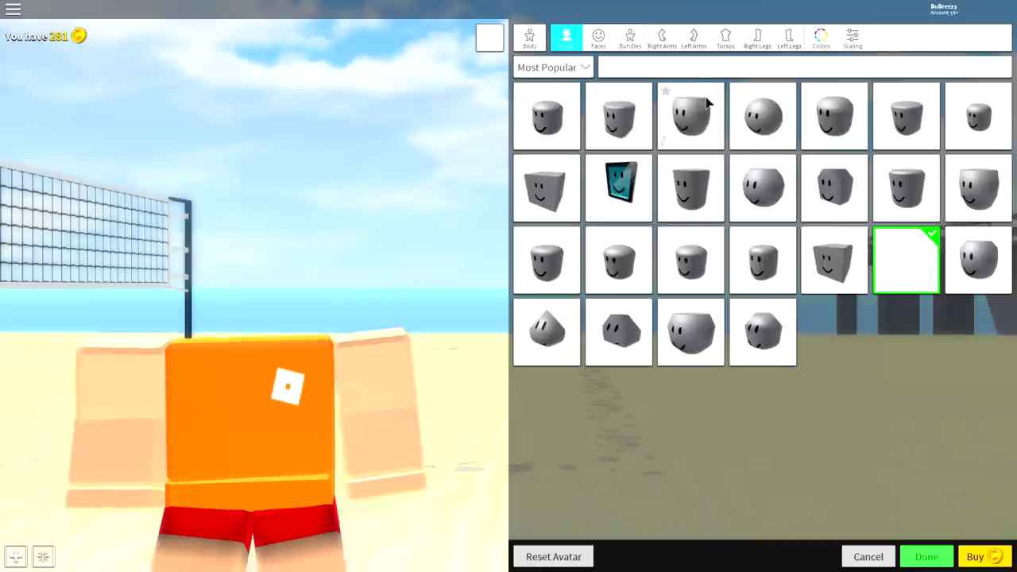
Search 'penguin' and equip the penguin right and left arms
{"action": "left_click", "coordinate": [661, 45]}
{"action": "left_click", "coordinate": [664, 69]}
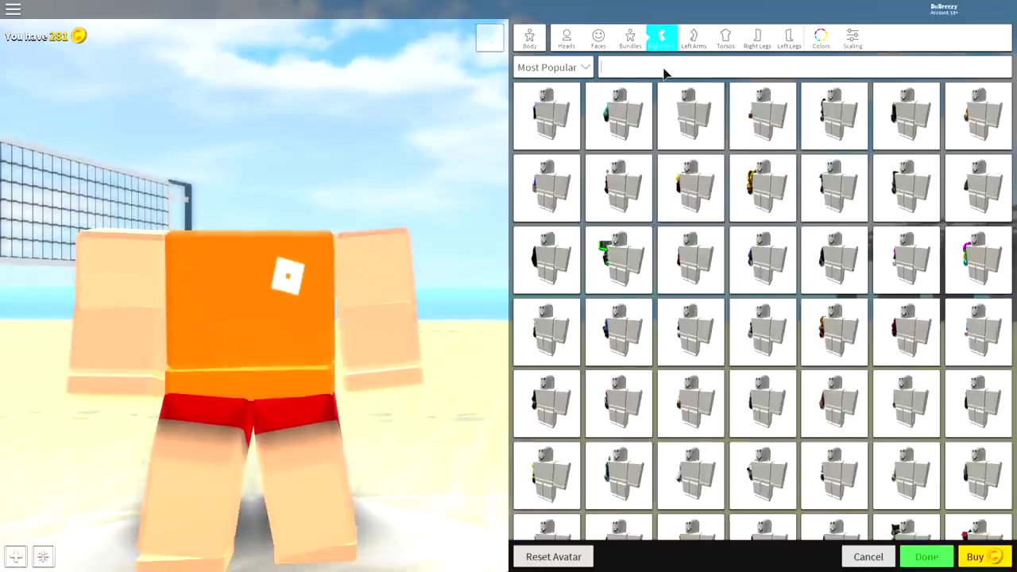
{"action": "type", "text": "penguin"}
{"action": "key", "text": "Return"}
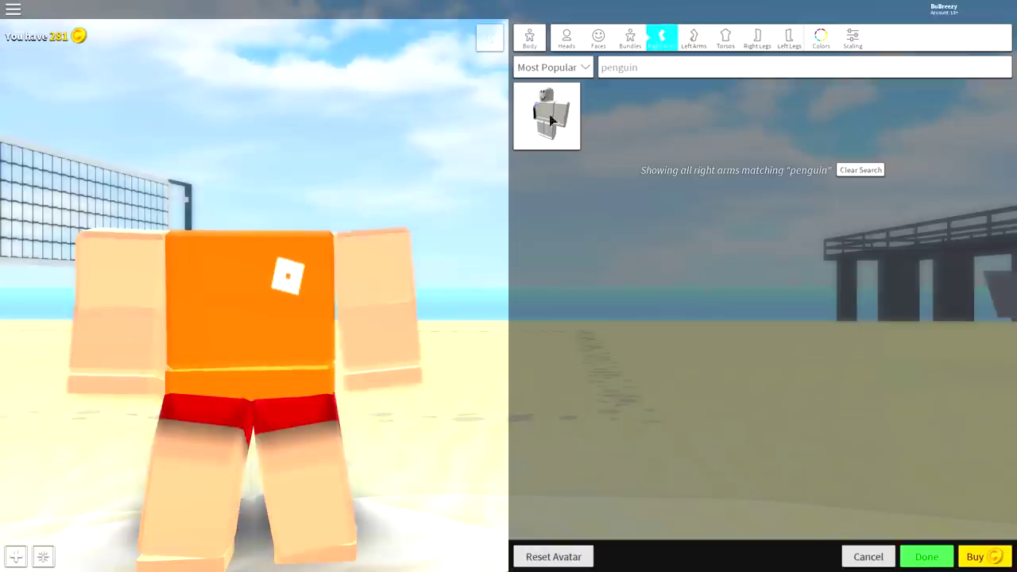
{"action": "left_click", "coordinate": [549, 97]}
{"action": "left_click", "coordinate": [696, 41]}
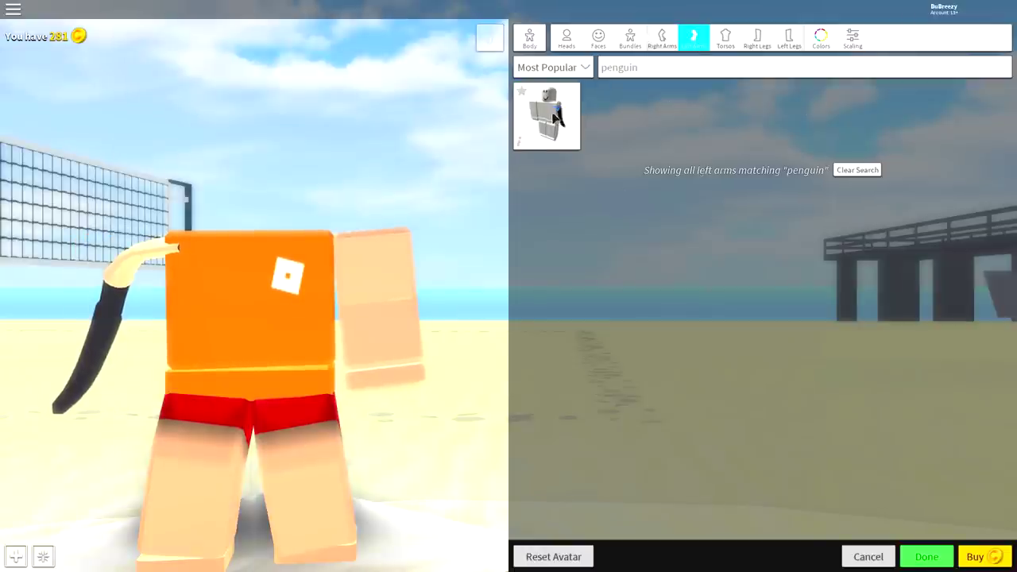
{"action": "left_click", "coordinate": [553, 115]}
{"action": "mouse_move", "coordinate": [201, 279]}
{"action": "left_mouse_down"}
{"action": "mouse_move", "coordinate": [345, 320]}
{"action": "mouse_move", "coordinate": [256, 293]}
{"action": "mouse_move", "coordinate": [167, 353]}
{"action": "left_mouse_up"}
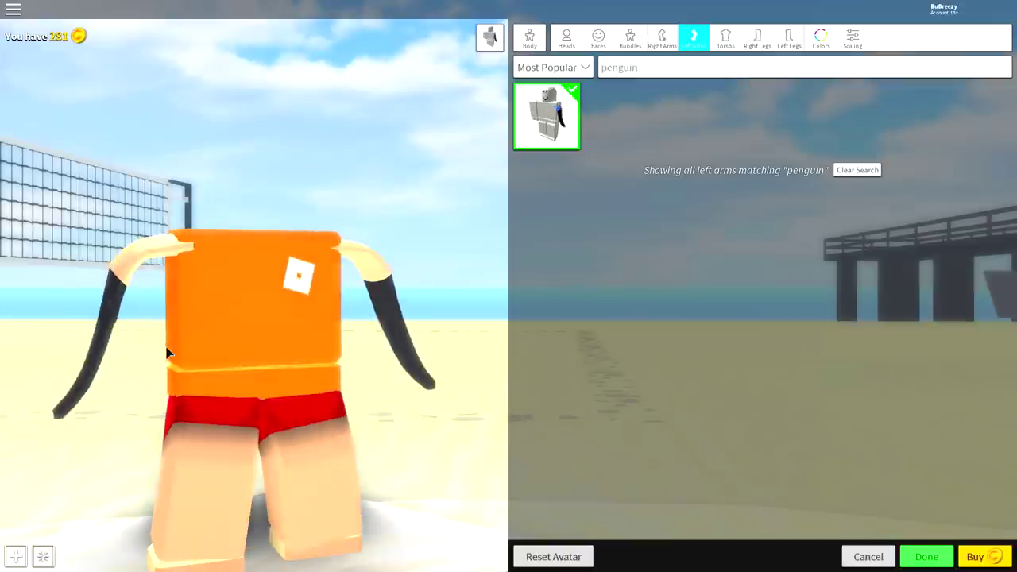
Search 'woman' under Torsos and equip the woman torso
{"action": "left_click", "coordinate": [725, 40]}
{"action": "type", "text": "woman"}
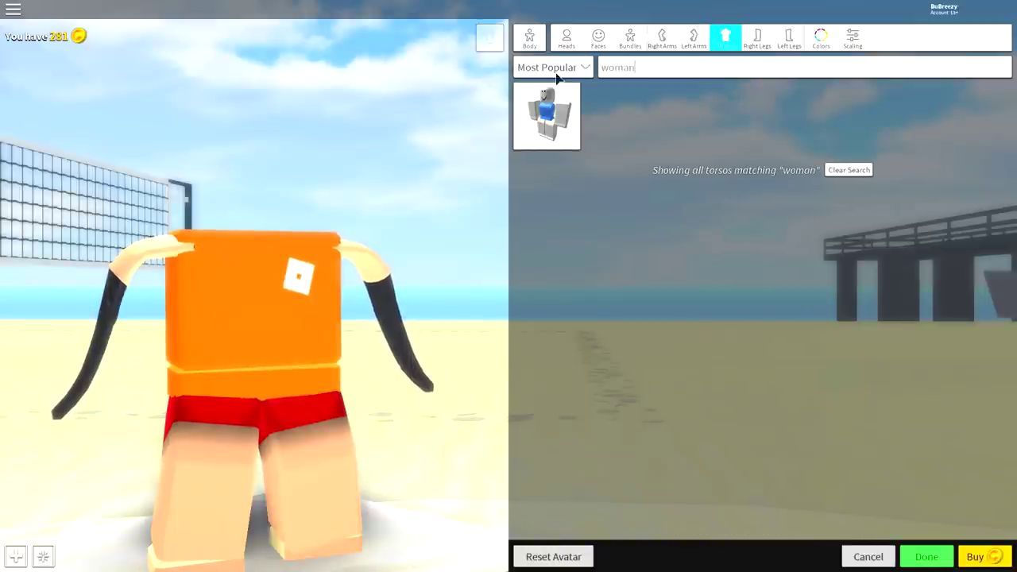
{"action": "left_click", "coordinate": [552, 132]}
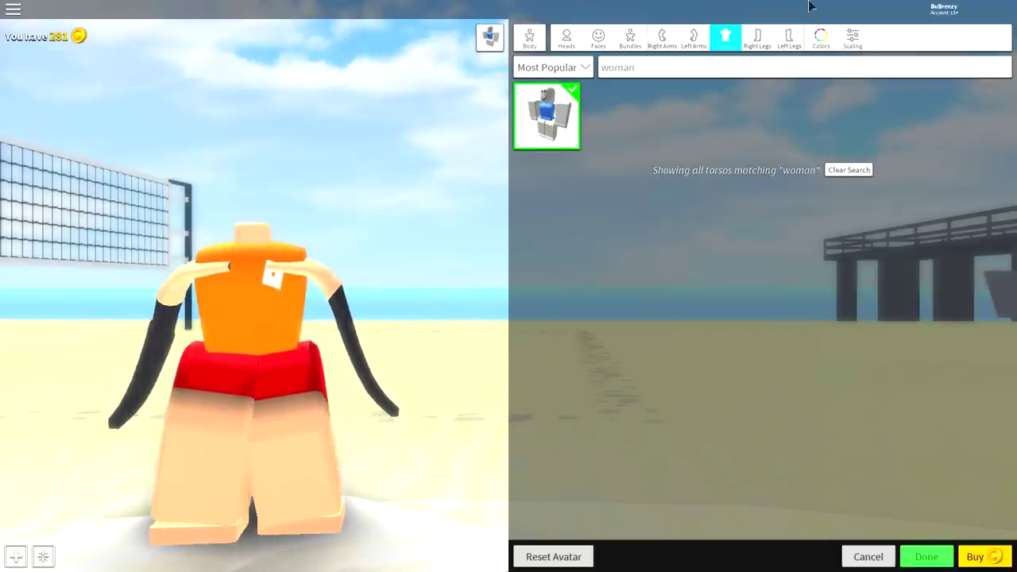
Equip the Korblox Deathspeaker right and left legs via 'korblox' and 'deathspeaker' searches
{"action": "left_click", "coordinate": [758, 37]}
{"action": "left_click", "coordinate": [658, 72]}
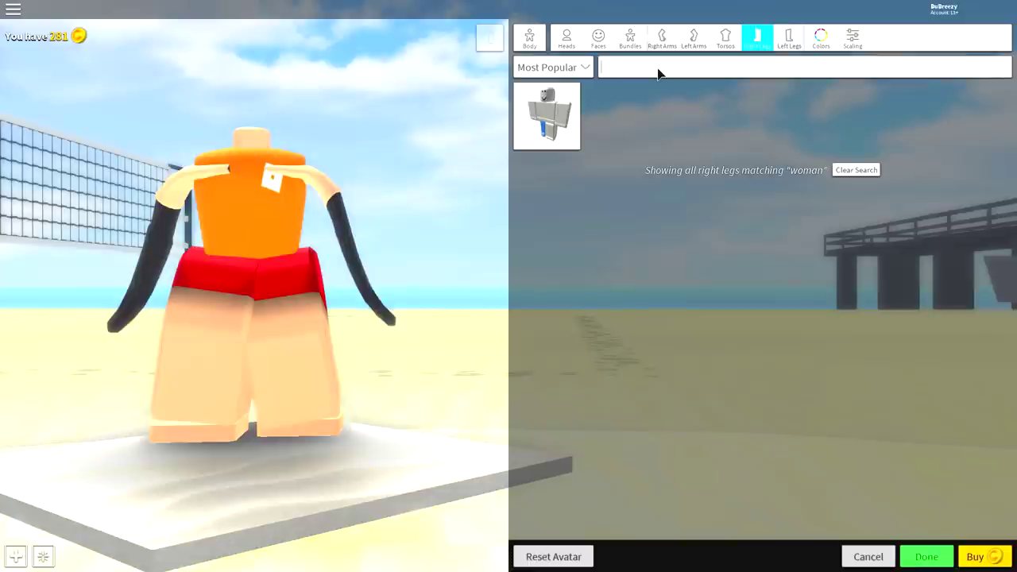
{"action": "type", "text": "korblox"}
{"action": "key", "text": "Return"}
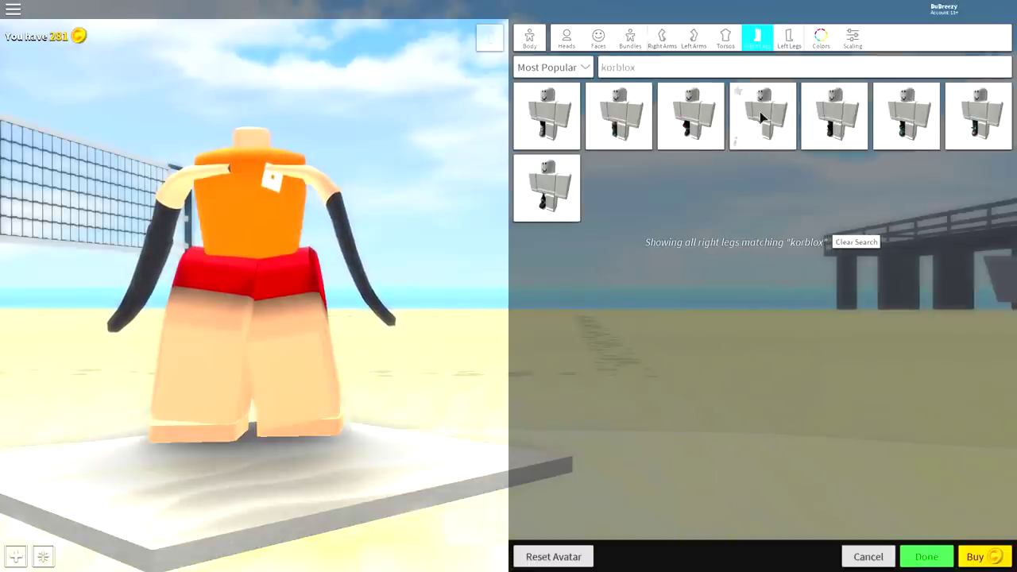
{"action": "right_click", "coordinate": [735, 147]}
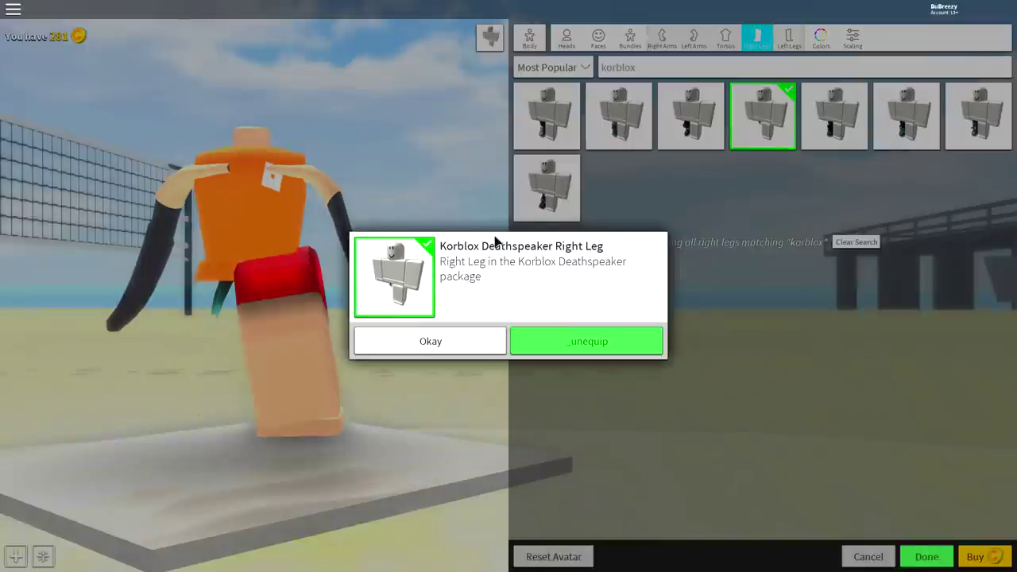
{"action": "left_click", "coordinate": [479, 342]}
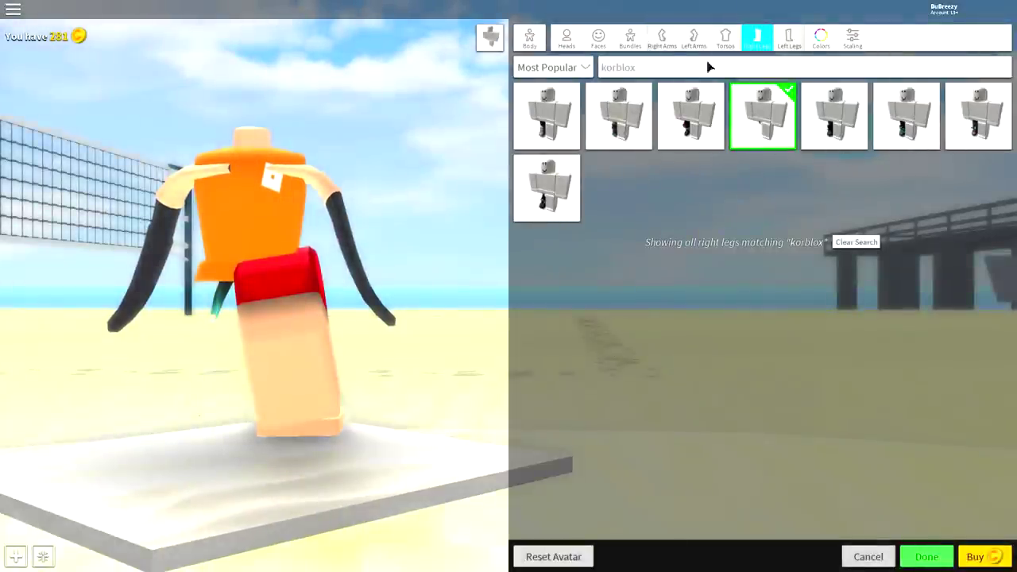
{"action": "type", "text": "deathspeaker"}
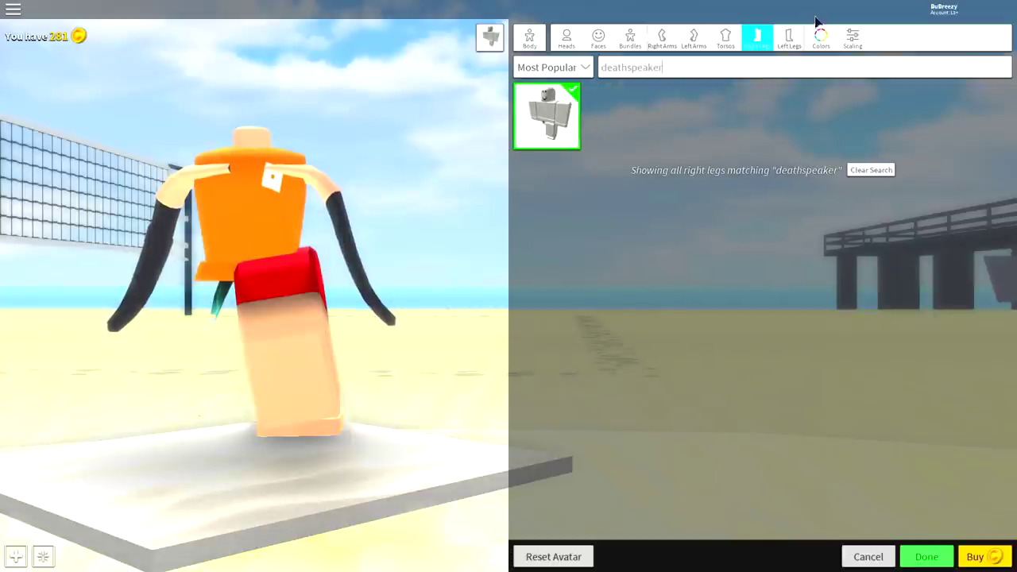
{"action": "left_click", "coordinate": [789, 36]}
{"action": "left_click", "coordinate": [535, 123]}
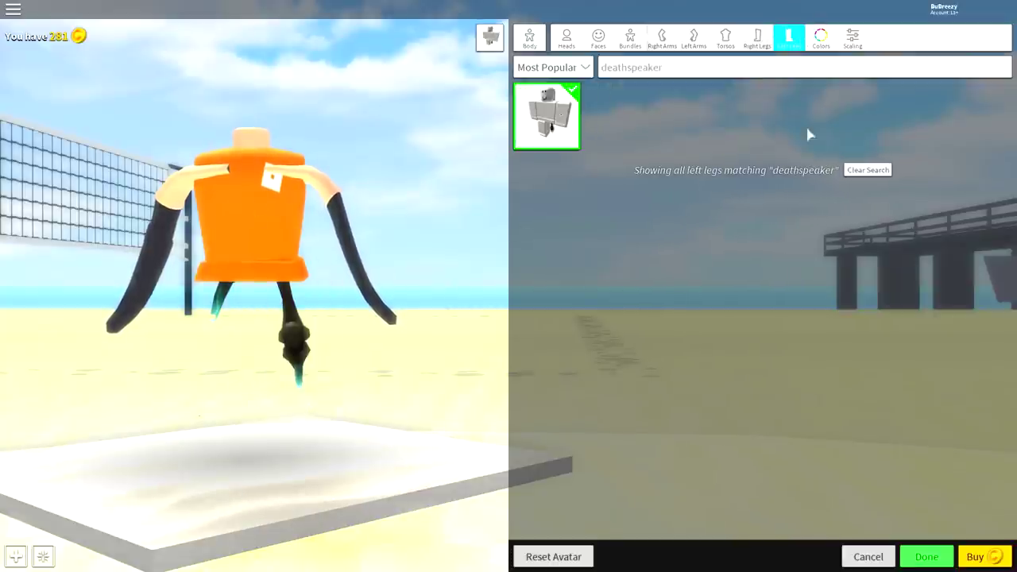
Apply Kid Boy proportions and drag Head Scale to its 150% maximum
{"action": "left_click", "coordinate": [862, 38]}
{"action": "left_click", "coordinate": [613, 88]}
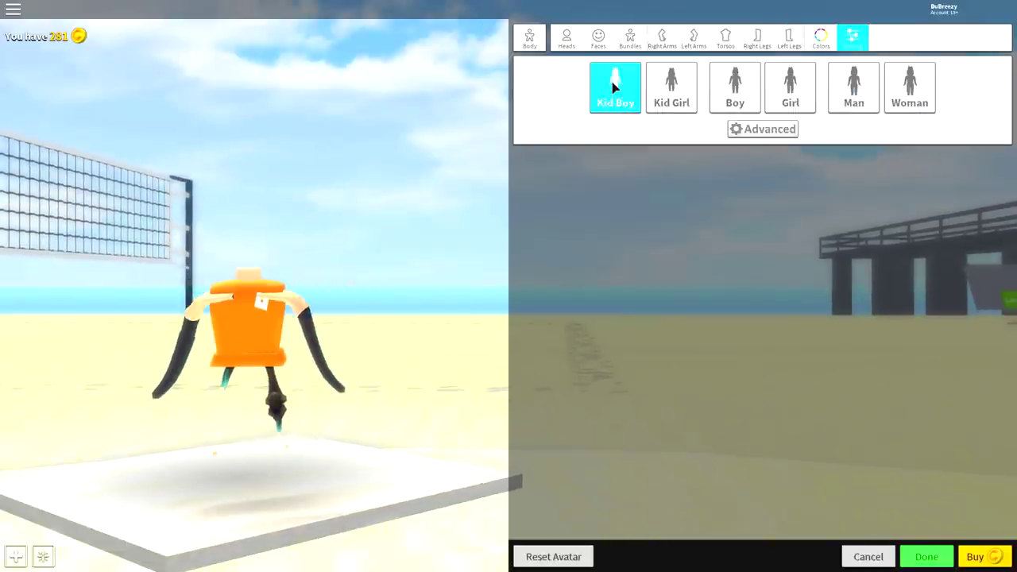
{"action": "left_click", "coordinate": [762, 134]}
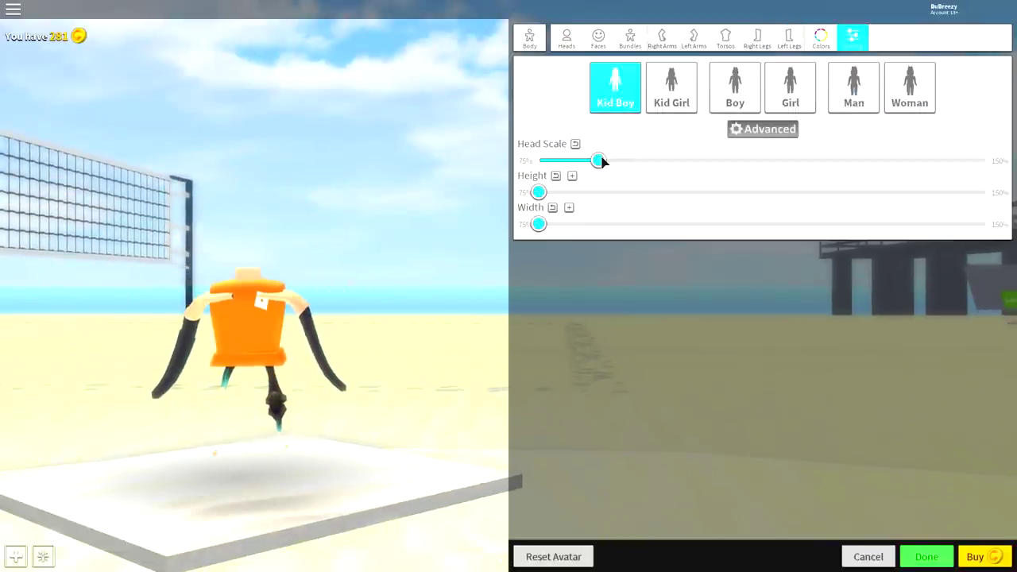
{"action": "left_click_drag", "start_coordinate": [601, 162], "coordinate": [986, 160]}
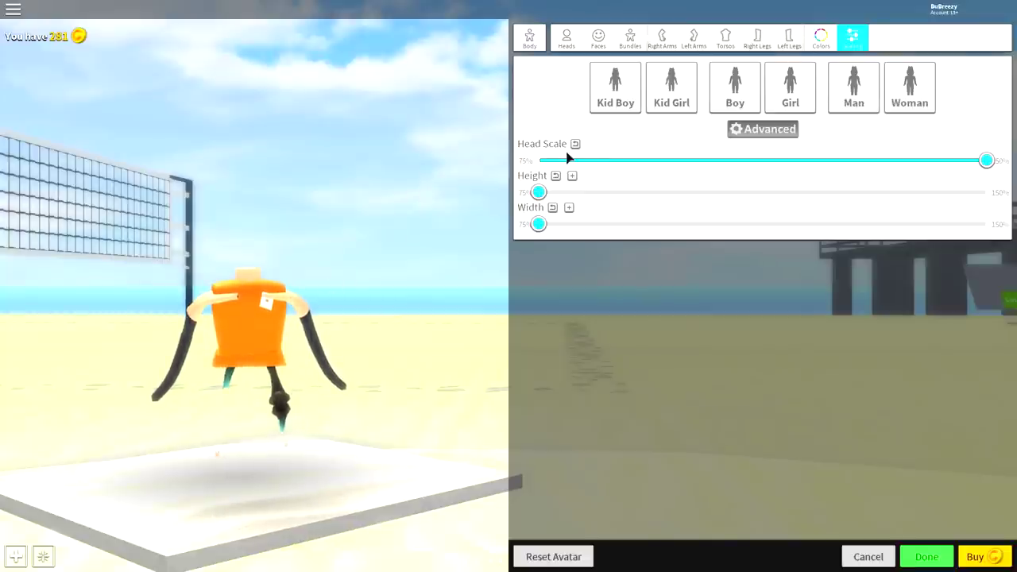
Set the avatar's skin colour to a light sky-blue swatch
{"action": "left_click", "coordinate": [822, 38]}
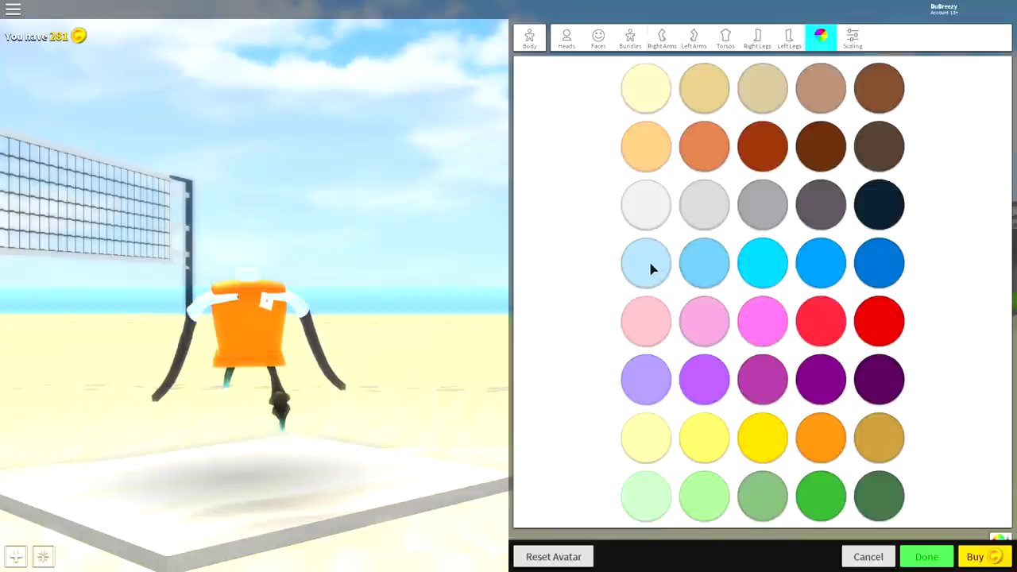
{"action": "left_click", "coordinate": [651, 269]}
{"action": "left_click", "coordinate": [713, 274]}
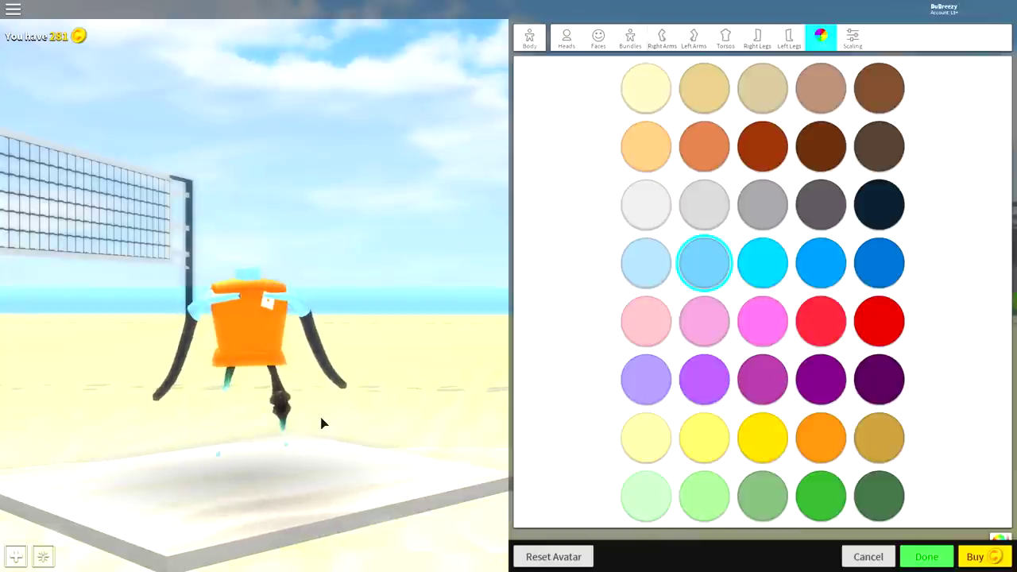
{"action": "left_click", "coordinate": [534, 44]}
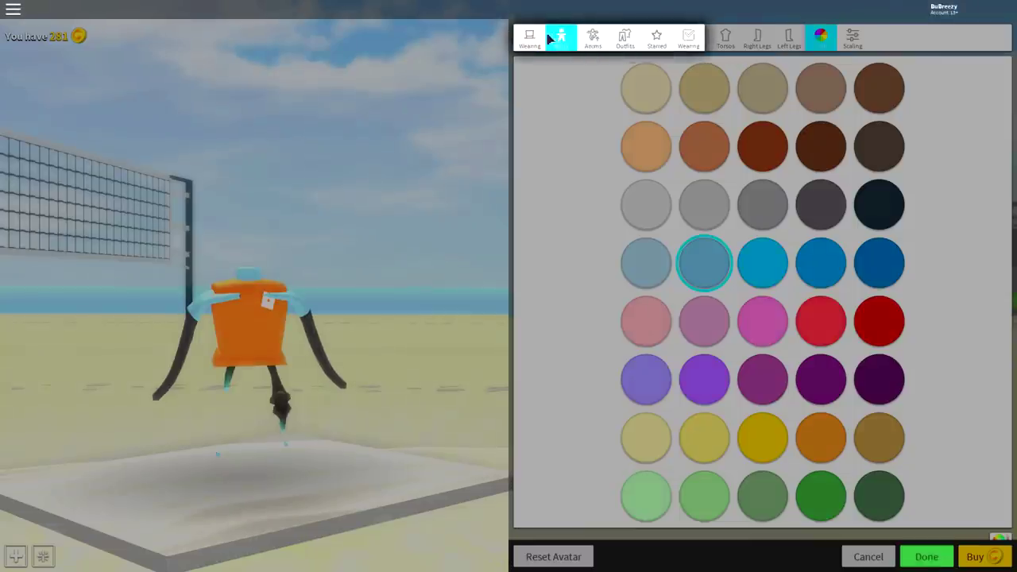
Search Hats for 'defeated shar' and 'sharkface' and wear the Defeated Shark and Sharkface Helmet
{"action": "left_click", "coordinate": [534, 37]}
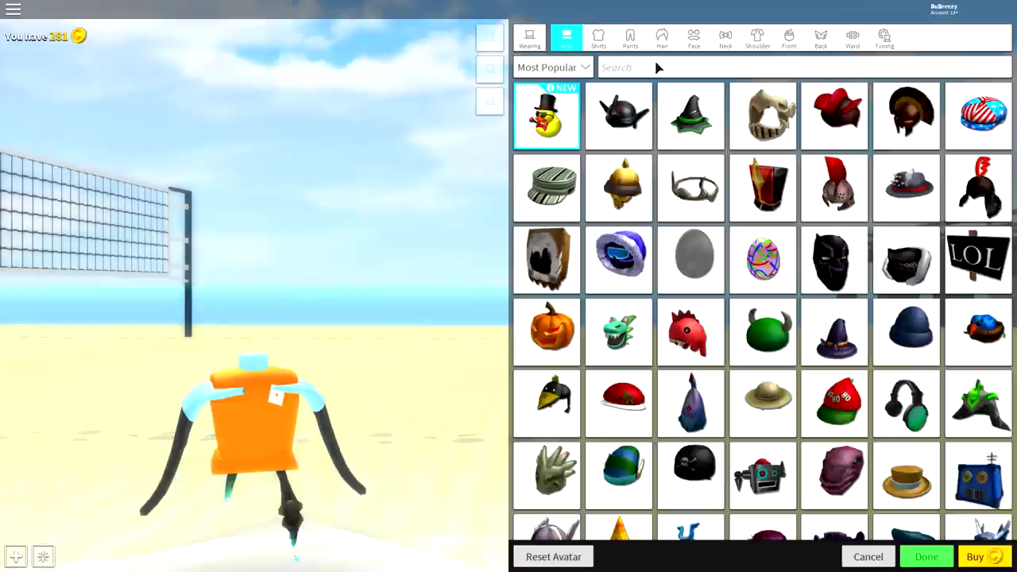
{"action": "type", "text": "defeated"}
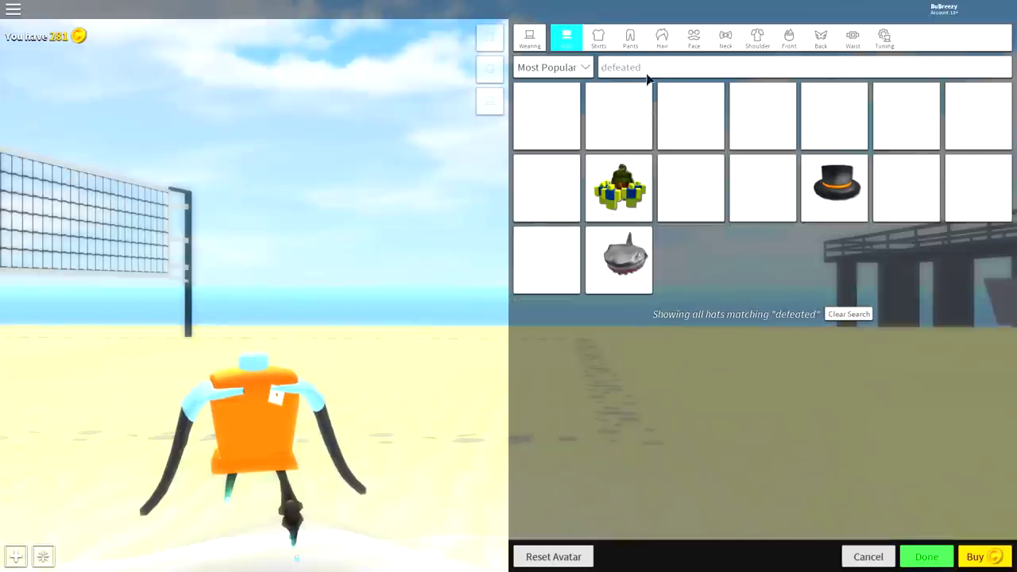
{"action": "type", "text": " shark"}
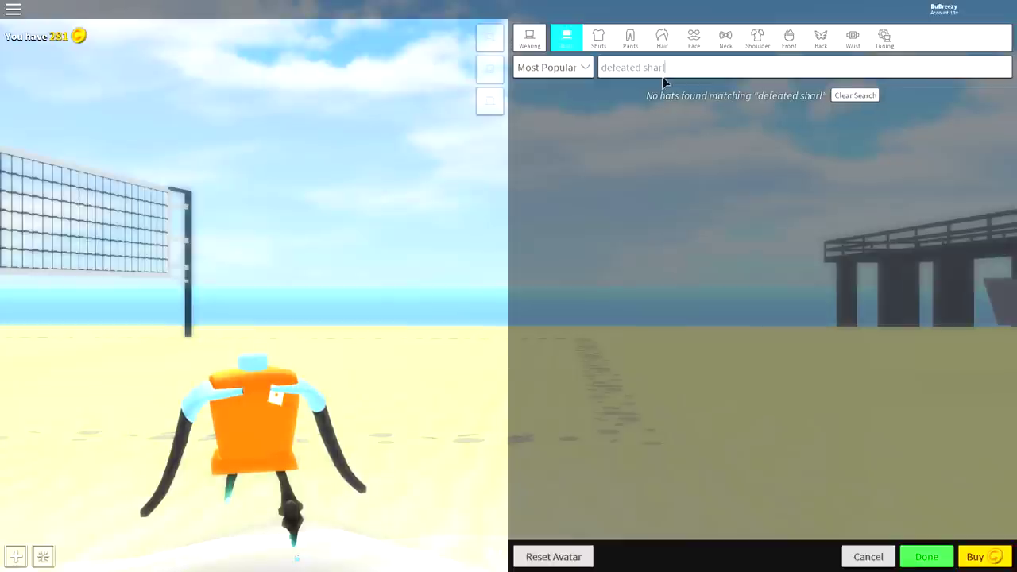
{"action": "key", "text": "BackSpace"}
{"action": "left_click", "coordinate": [566, 112]}
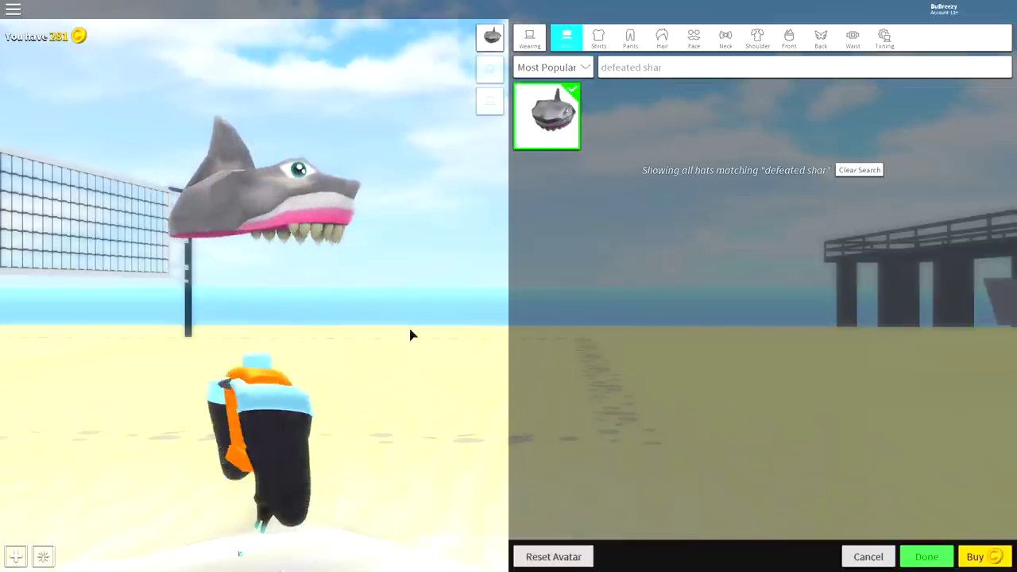
{"action": "left_click", "coordinate": [672, 67]}
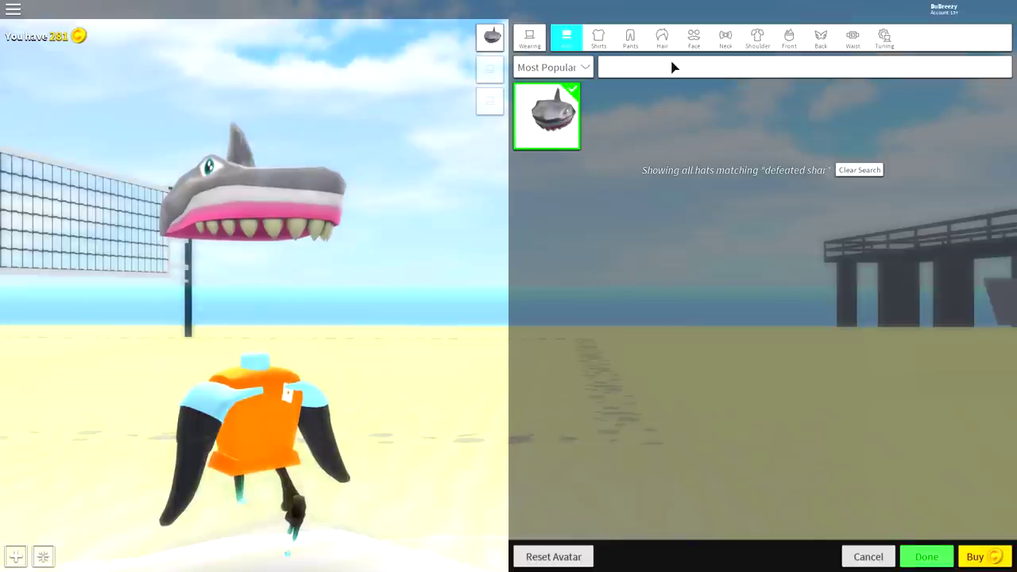
{"action": "type", "text": "sharkface"}
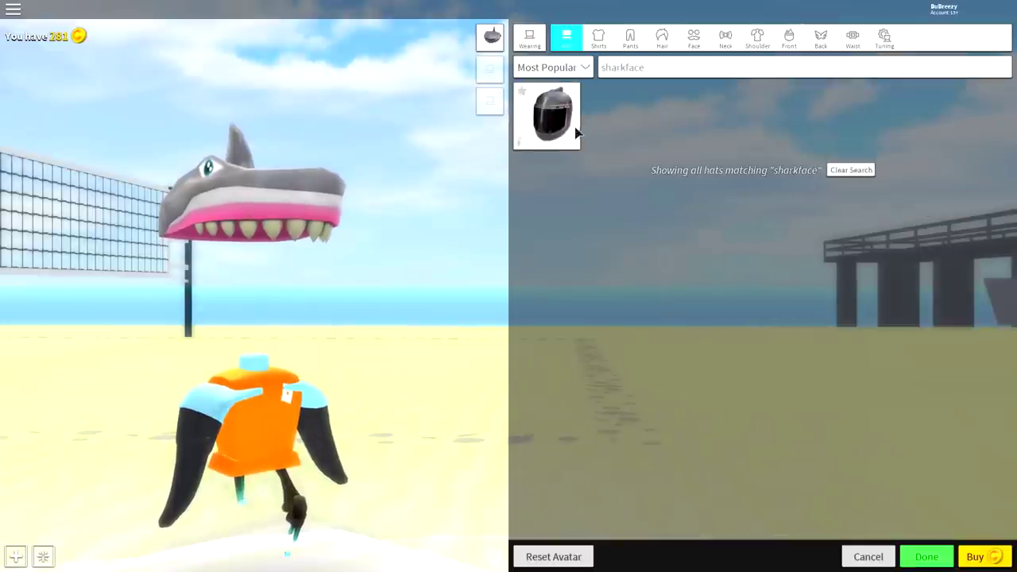
{"action": "left_click", "coordinate": [576, 134]}
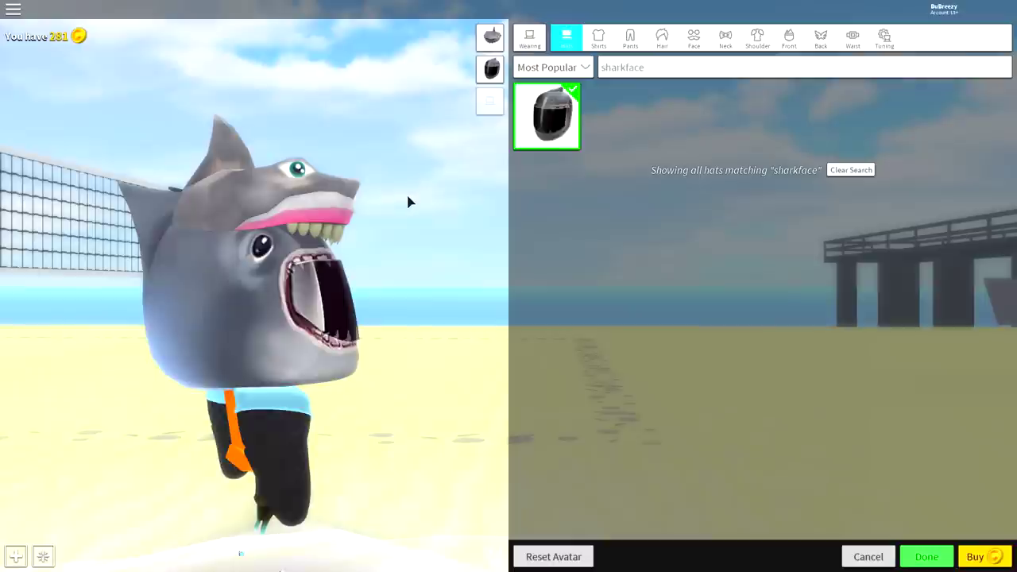
Move the Defeated Shark hat forward and lower it onto the body
{"action": "left_click", "coordinate": [884, 40]}
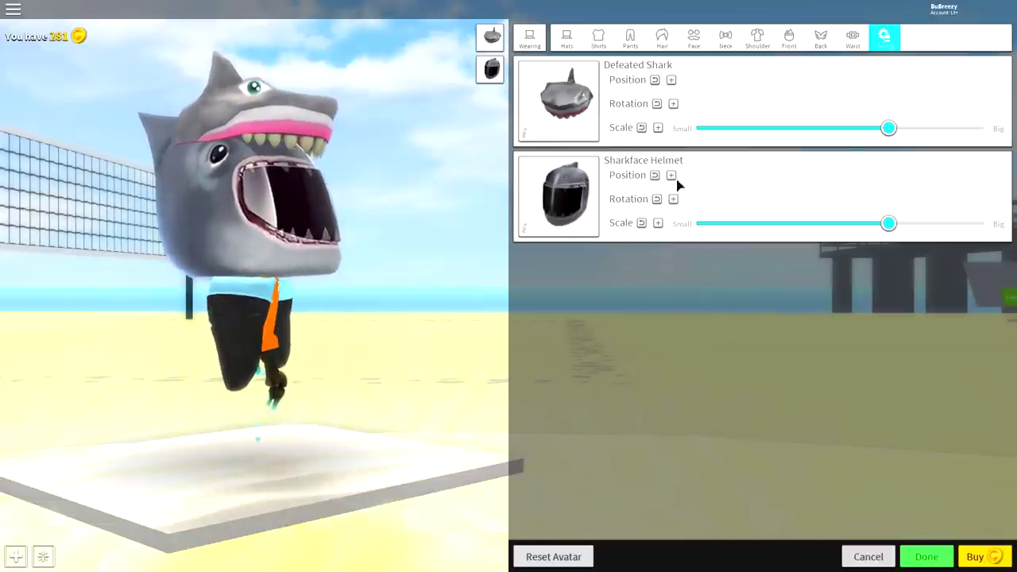
{"action": "left_click", "coordinate": [672, 79]}
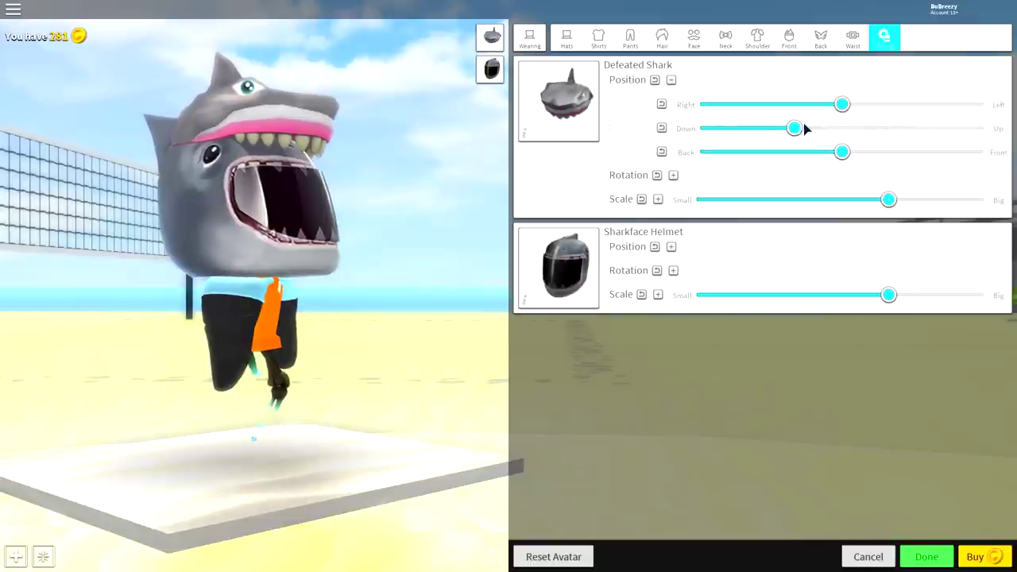
{"action": "left_click_drag", "start_coordinate": [842, 152], "coordinate": [931, 152]}
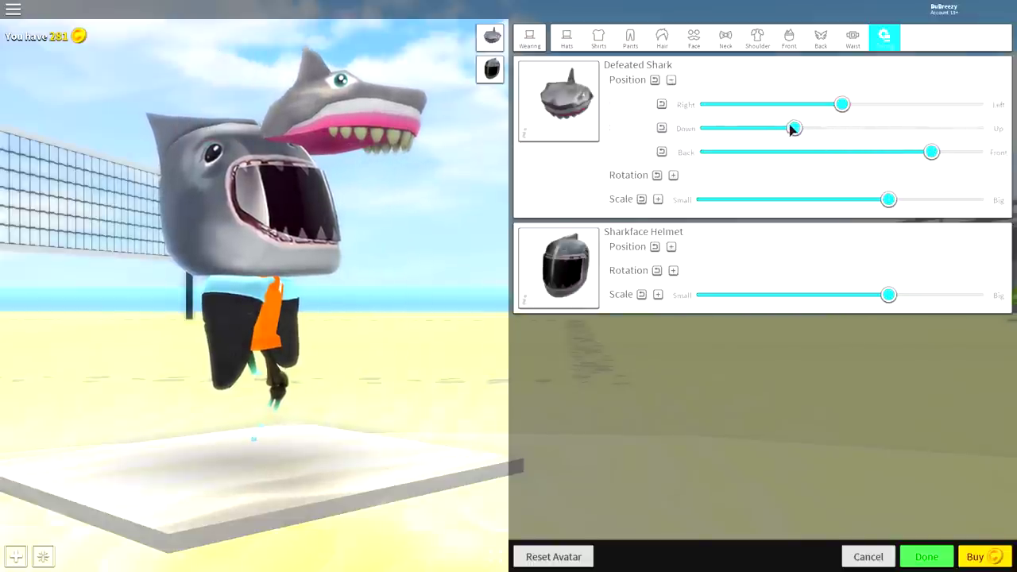
{"action": "left_click_drag", "start_coordinate": [791, 128], "coordinate": [699, 128]}
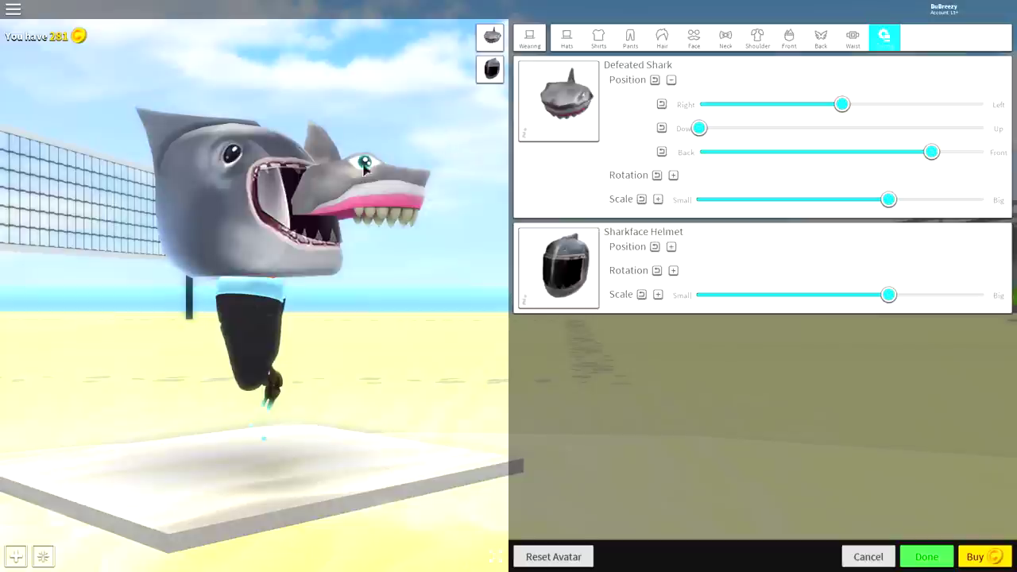
Move the Sharkface Helmet forward and lower it
{"action": "left_click", "coordinate": [673, 271]}
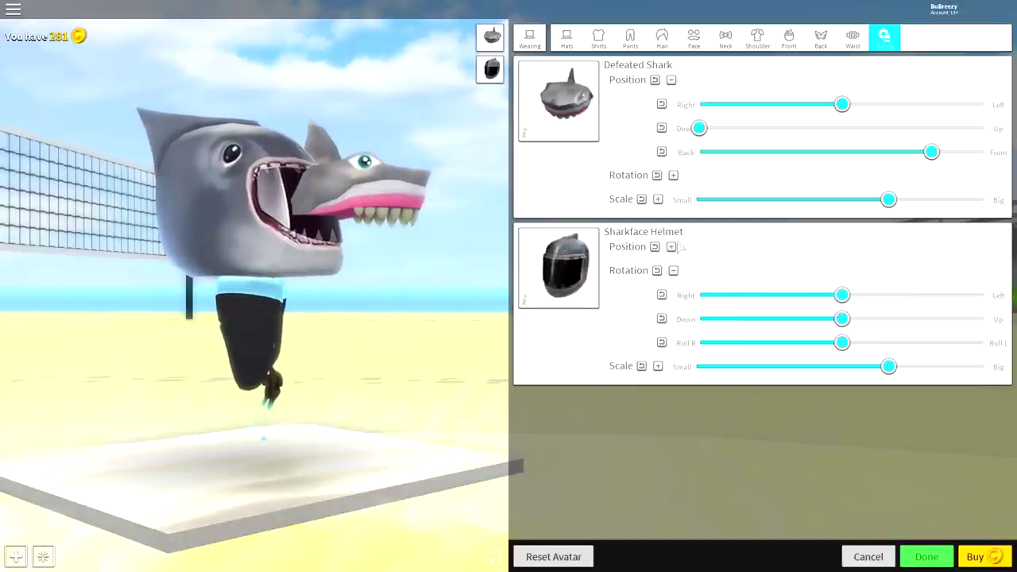
{"action": "left_click", "coordinate": [672, 247]}
{"action": "mouse_move", "coordinate": [842, 319]}
{"action": "left_mouse_down"}
{"action": "mouse_move", "coordinate": [945, 319]}
{"action": "mouse_move", "coordinate": [932, 319]}
{"action": "left_mouse_up"}
{"action": "mouse_move", "coordinate": [794, 295]}
{"action": "left_mouse_down"}
{"action": "mouse_move", "coordinate": [720, 295]}
{"action": "mouse_move", "coordinate": [739, 297]}
{"action": "left_mouse_up"}
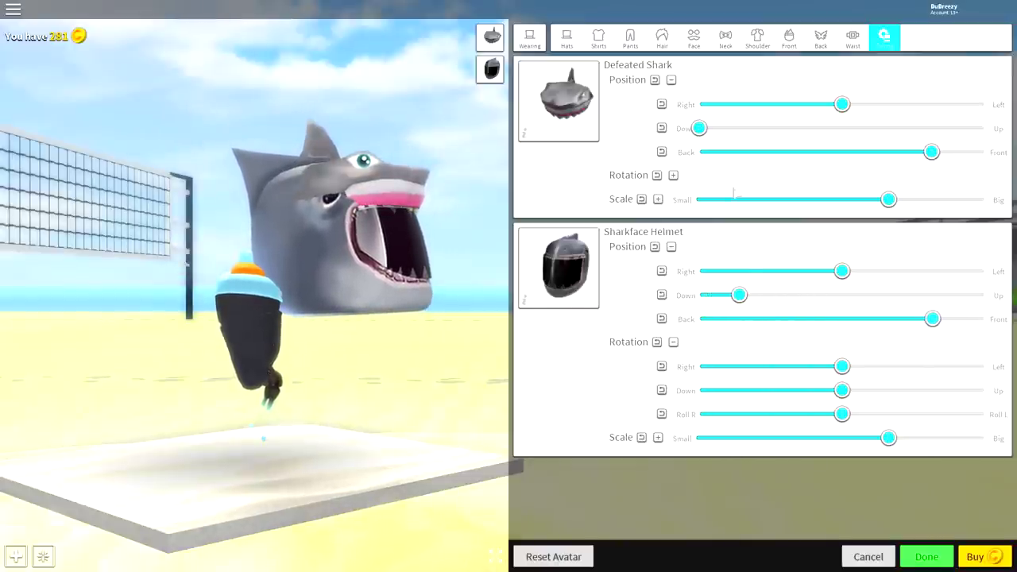
Scale the Defeated Shark to maximum and fine-tune the Sharkface Helmet's size and position
{"action": "left_click_drag", "start_coordinate": [888, 199], "coordinate": [985, 200]}
{"action": "left_click_drag", "start_coordinate": [334, 206], "coordinate": [188, 199]}
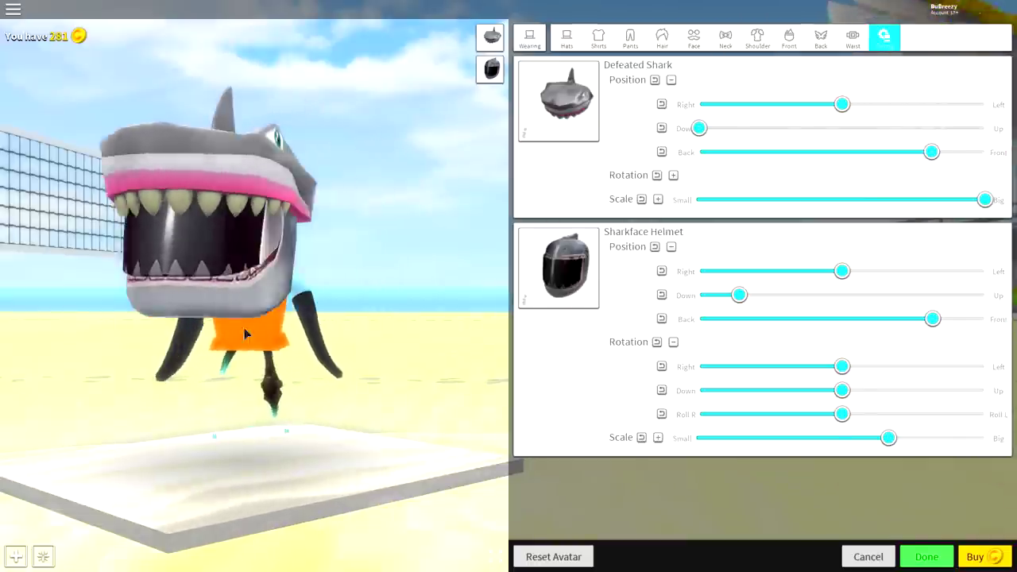
{"action": "left_click_drag", "start_coordinate": [302, 341], "coordinate": [461, 345]}
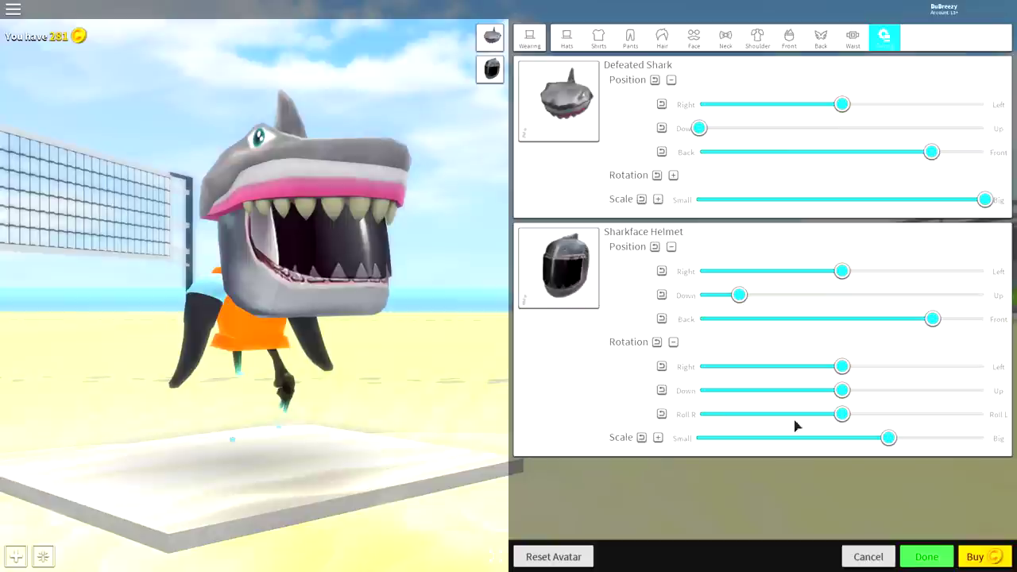
{"action": "mouse_move", "coordinate": [892, 445]}
{"action": "left_mouse_down"}
{"action": "mouse_move", "coordinate": [930, 450]}
{"action": "mouse_move", "coordinate": [910, 459]}
{"action": "left_mouse_up"}
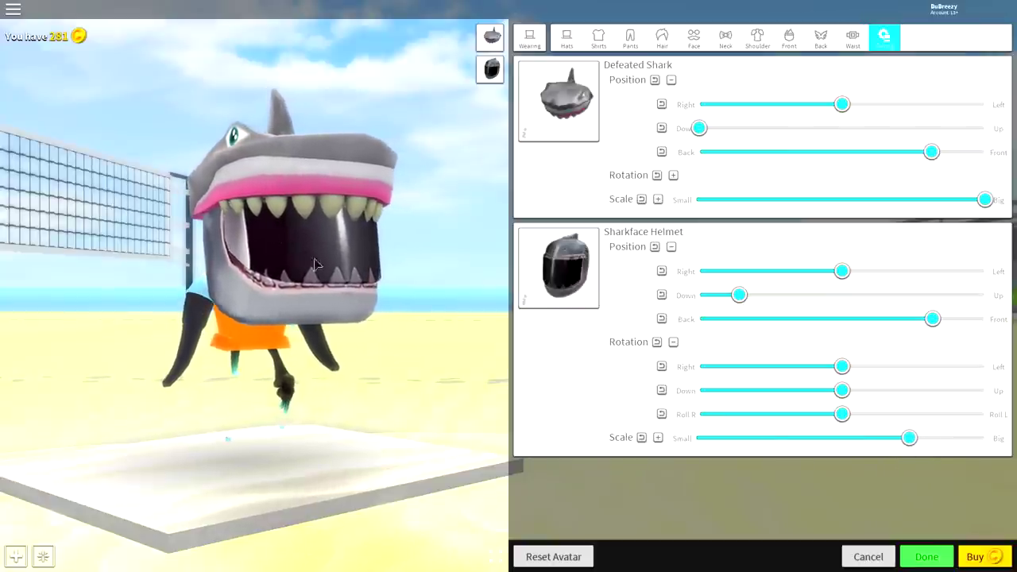
{"action": "mouse_move", "coordinate": [381, 253]}
{"action": "left_mouse_down"}
{"action": "mouse_move", "coordinate": [306, 250]}
{"action": "mouse_move", "coordinate": [119, 297]}
{"action": "mouse_move", "coordinate": [180, 322]}
{"action": "mouse_move", "coordinate": [294, 269]}
{"action": "left_mouse_up"}
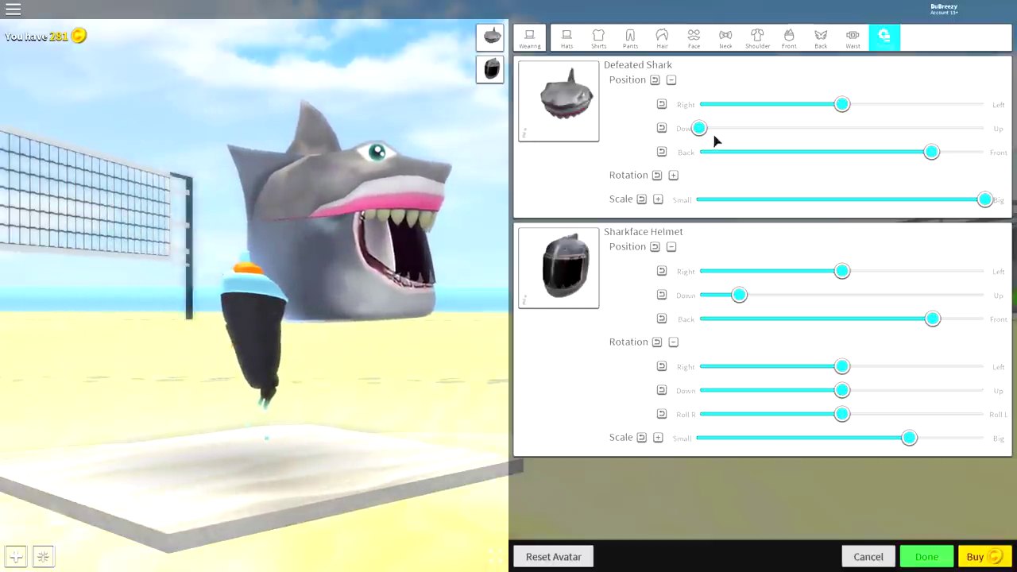
{"action": "mouse_move", "coordinate": [735, 298]}
{"action": "left_mouse_down"}
{"action": "mouse_move", "coordinate": [704, 293]}
{"action": "mouse_move", "coordinate": [753, 295]}
{"action": "mouse_move", "coordinate": [747, 318]}
{"action": "left_mouse_up"}
{"action": "left_click_drag", "start_coordinate": [349, 211], "coordinate": [280, 193]}
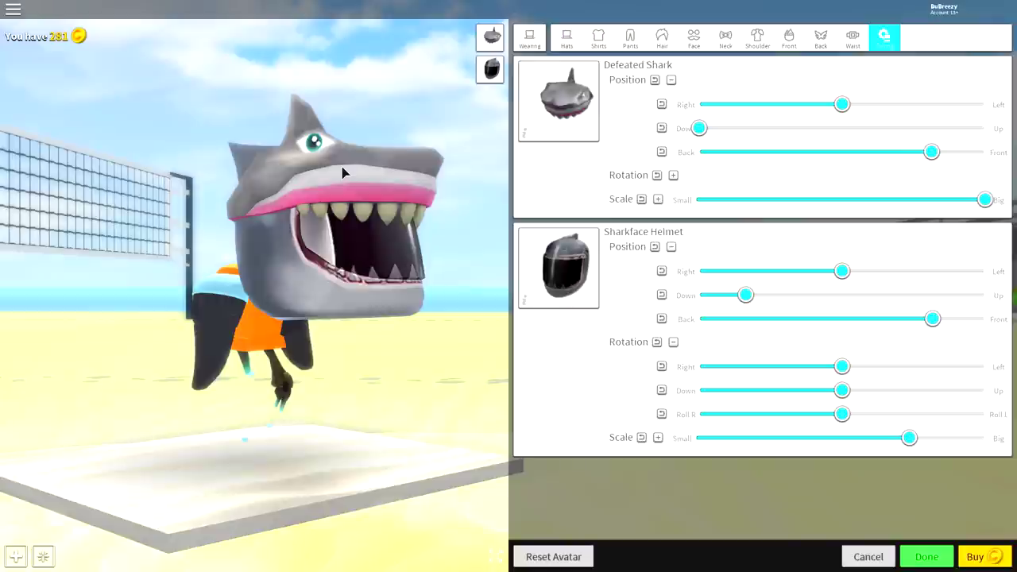
{"action": "left_click", "coordinate": [673, 175]}
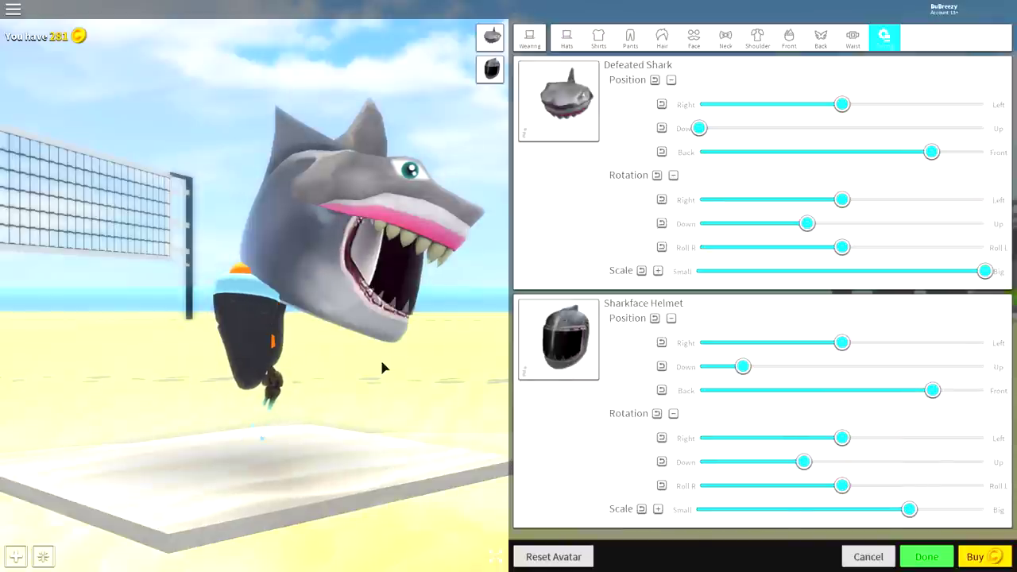
{"action": "left_click_drag", "start_coordinate": [931, 390], "coordinate": [944, 398]}
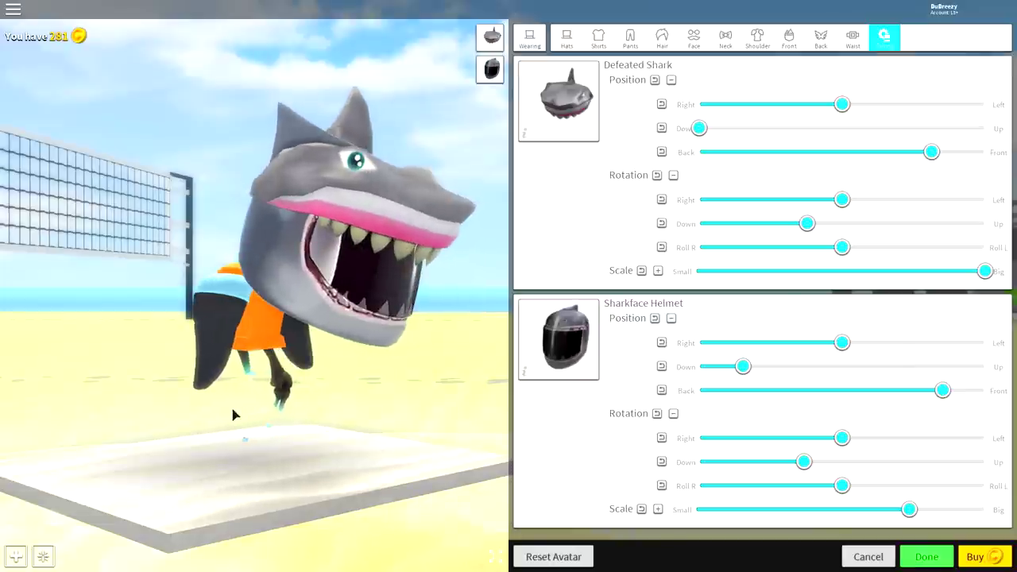
Search 'shark attac' and wear the blue Shark Attack hat, then show hat tuning
{"action": "left_click", "coordinate": [567, 42]}
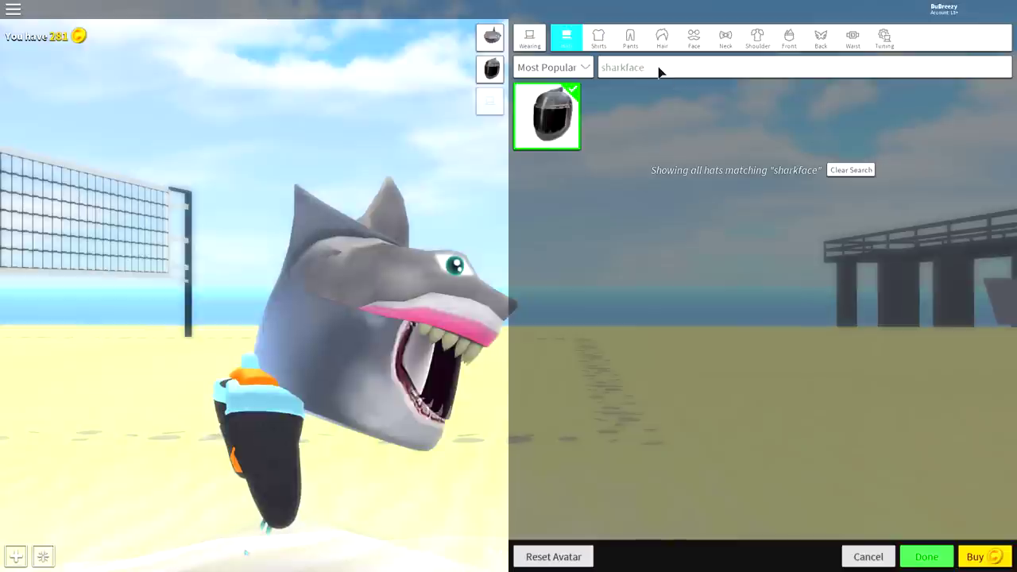
{"action": "left_click", "coordinate": [656, 70]}
{"action": "type", "text": "shark attac"}
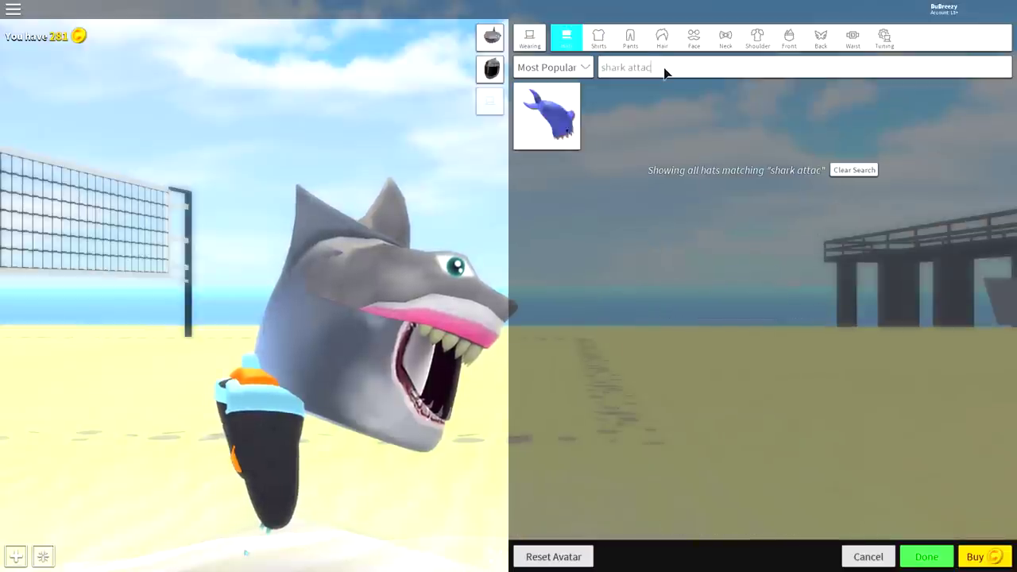
{"action": "left_click", "coordinate": [556, 115]}
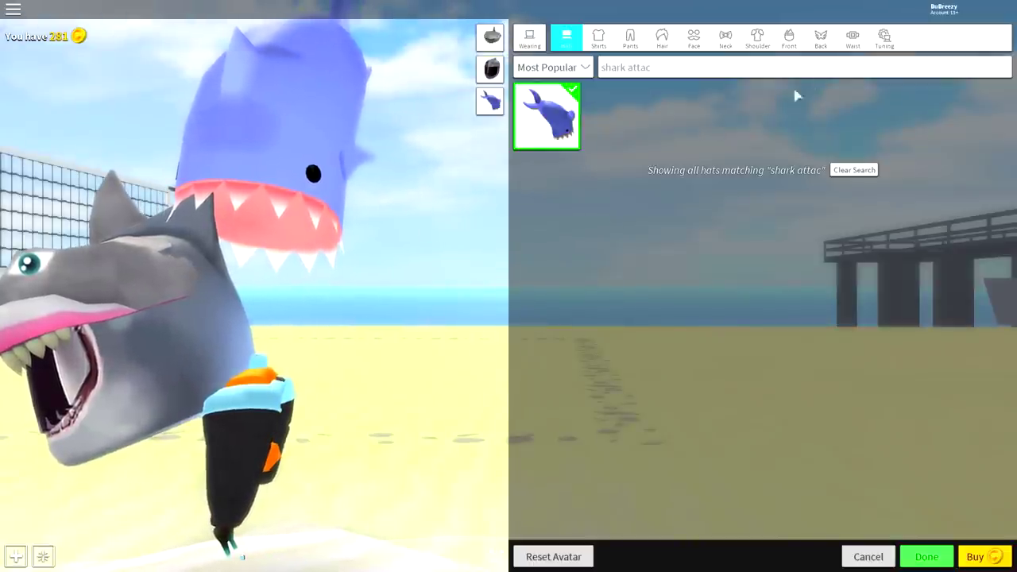
{"action": "left_click", "coordinate": [885, 35]}
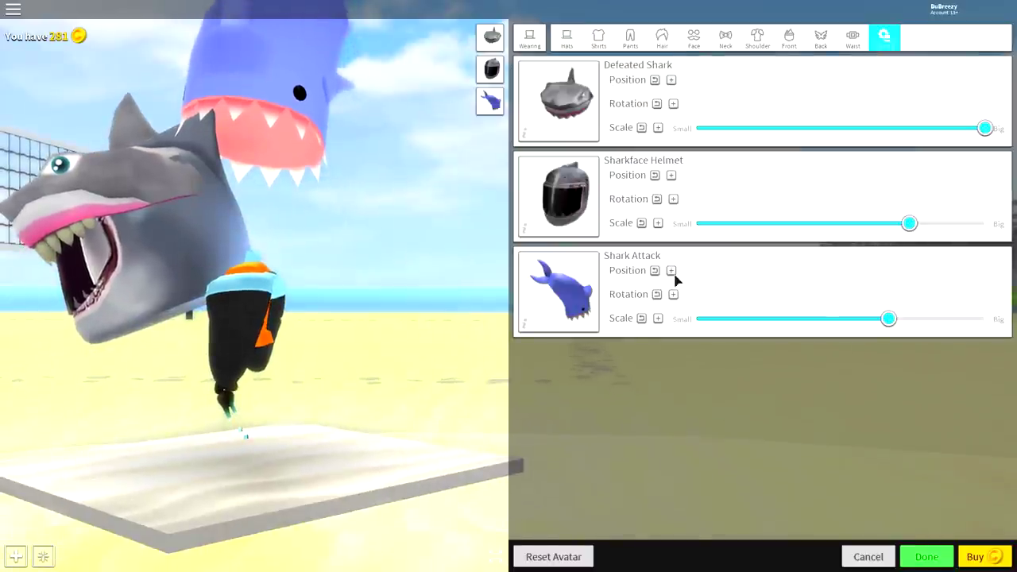
Enlarge the Shark Attack item to maximum size and rotate it over the head
{"action": "left_click", "coordinate": [670, 271]}
{"action": "left_click", "coordinate": [673, 365]}
{"action": "left_click_drag", "start_coordinate": [890, 463], "coordinate": [985, 462]}
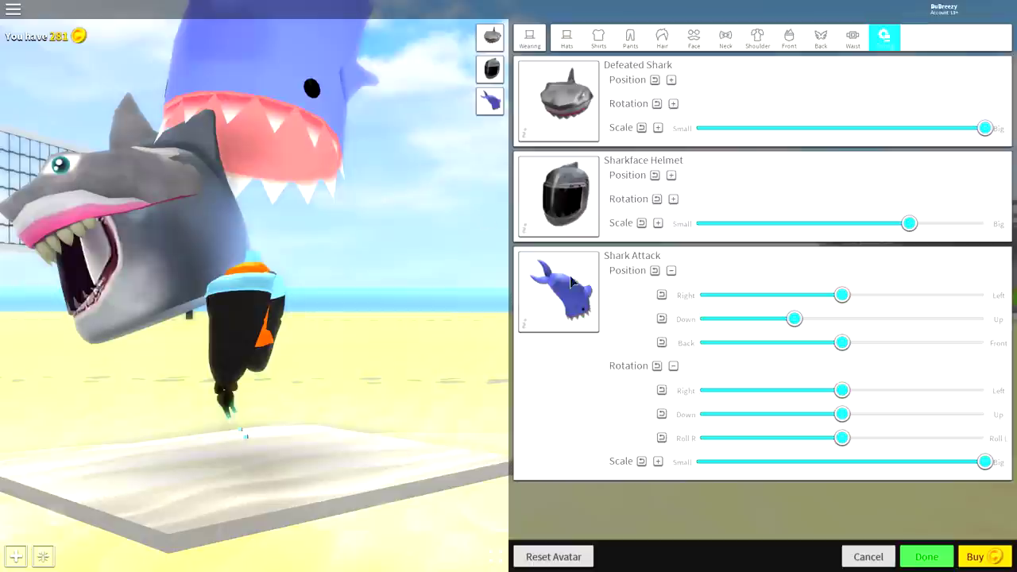
{"action": "left_click_drag", "start_coordinate": [406, 320], "coordinate": [175, 310]}
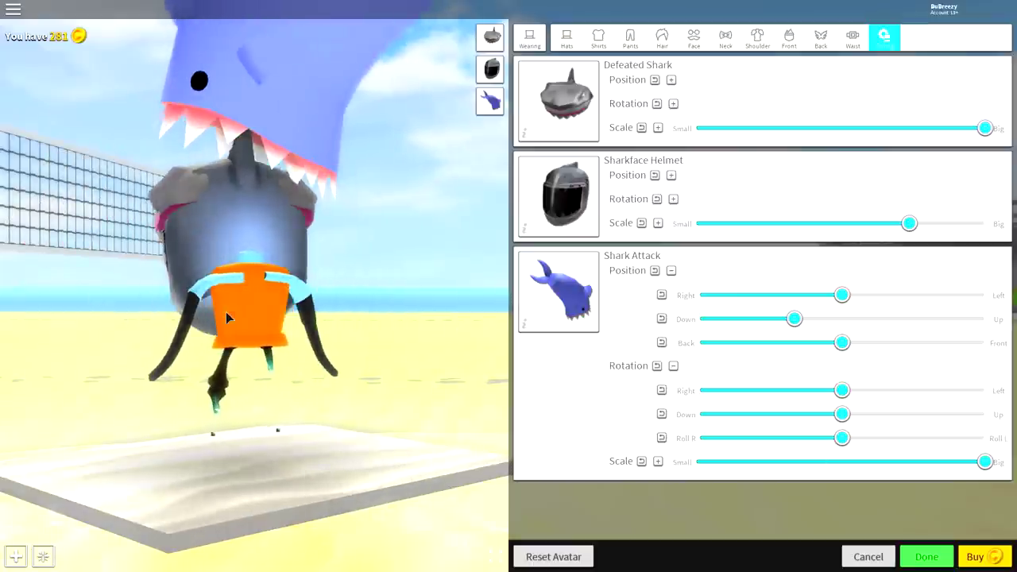
{"action": "mouse_move", "coordinate": [844, 302]}
{"action": "left_mouse_down"}
{"action": "mouse_move", "coordinate": [833, 301]}
{"action": "mouse_move", "coordinate": [845, 302]}
{"action": "left_mouse_up"}
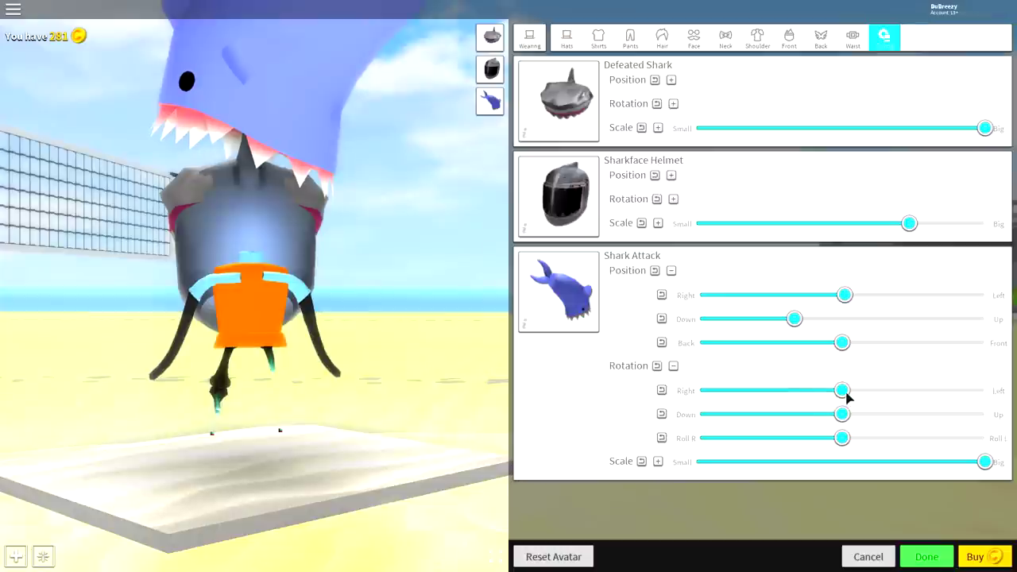
{"action": "mouse_move", "coordinate": [845, 391]}
{"action": "left_mouse_down"}
{"action": "mouse_move", "coordinate": [771, 392]}
{"action": "mouse_move", "coordinate": [779, 393]}
{"action": "left_mouse_up"}
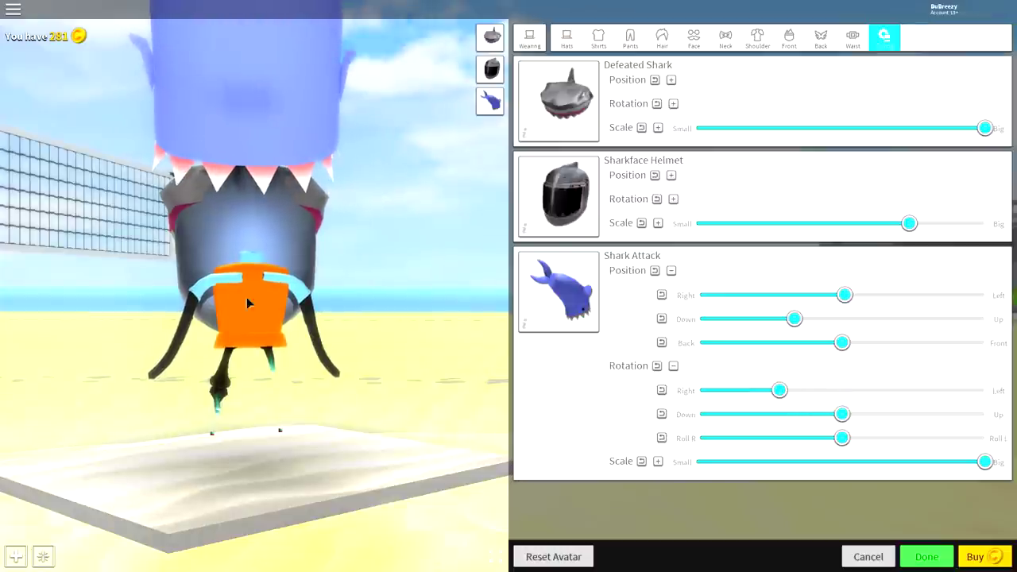
Lower the Shark Attack body, tilt it, and move it forward on the avatar
{"action": "left_click", "coordinate": [345, 238]}
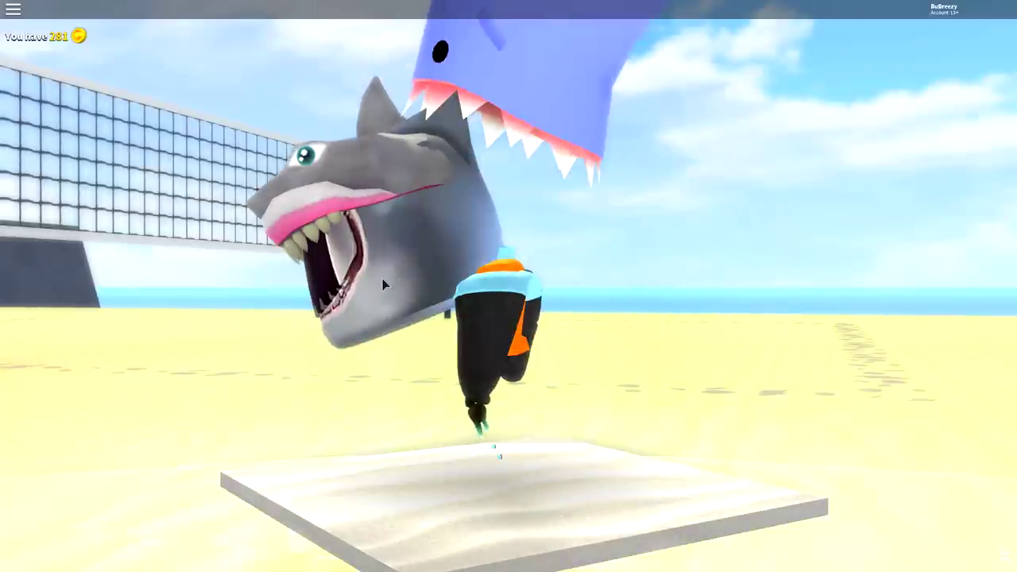
{"action": "left_click", "coordinate": [384, 278]}
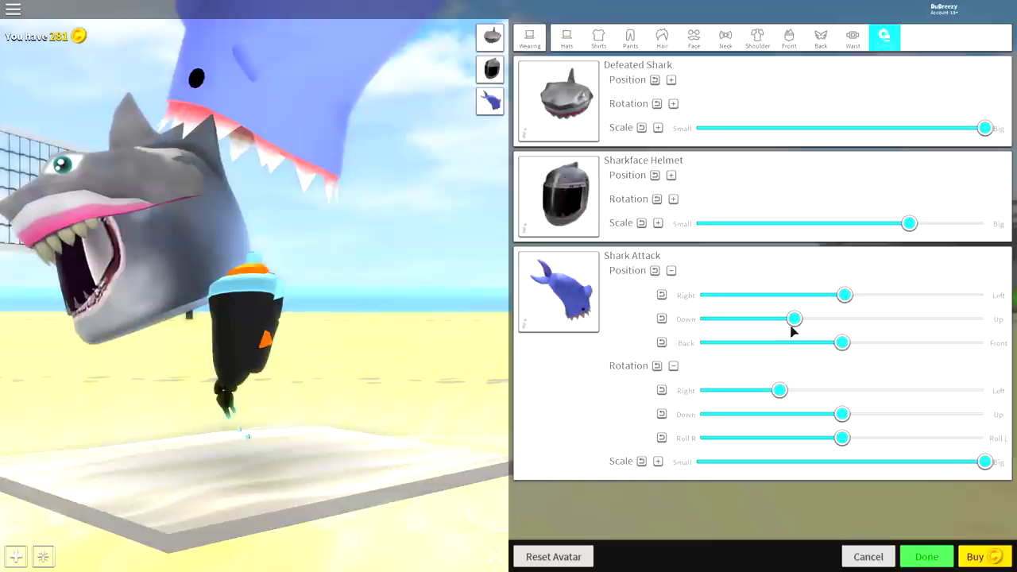
{"action": "mouse_move", "coordinate": [795, 319]}
{"action": "left_mouse_down"}
{"action": "mouse_move", "coordinate": [743, 321]}
{"action": "mouse_move", "coordinate": [709, 343]}
{"action": "left_mouse_up"}
{"action": "mouse_move", "coordinate": [832, 424]}
{"action": "left_mouse_down"}
{"action": "mouse_move", "coordinate": [800, 418]}
{"action": "mouse_move", "coordinate": [920, 447]}
{"action": "mouse_move", "coordinate": [971, 486]}
{"action": "mouse_move", "coordinate": [951, 484]}
{"action": "left_mouse_up"}
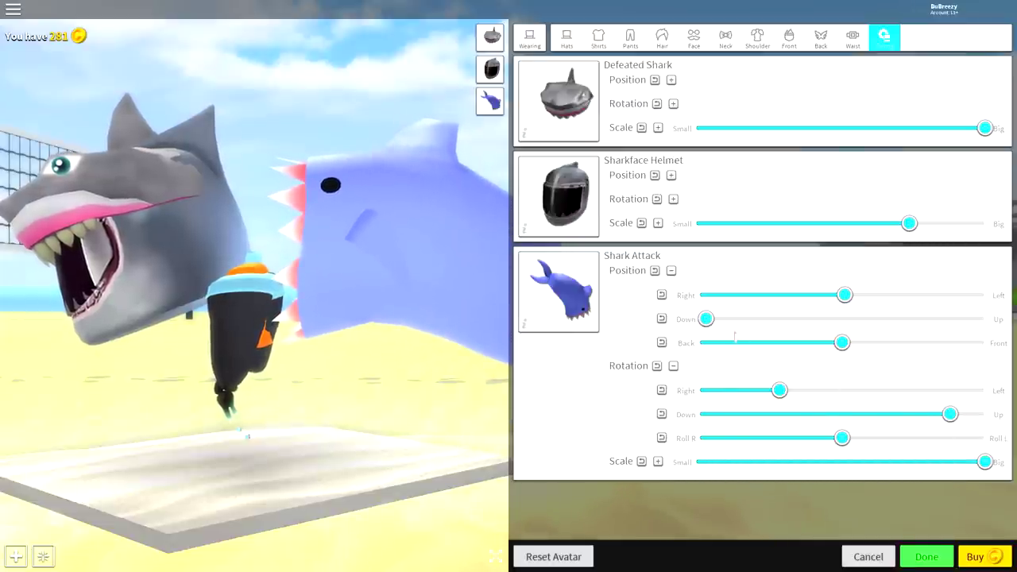
{"action": "left_click_drag", "start_coordinate": [839, 344], "coordinate": [930, 344]}
Raise the Shark Attack body slightly, push it further forward, and shrink it from maximum
{"action": "left_click_drag", "start_coordinate": [709, 320], "coordinate": [729, 322]}
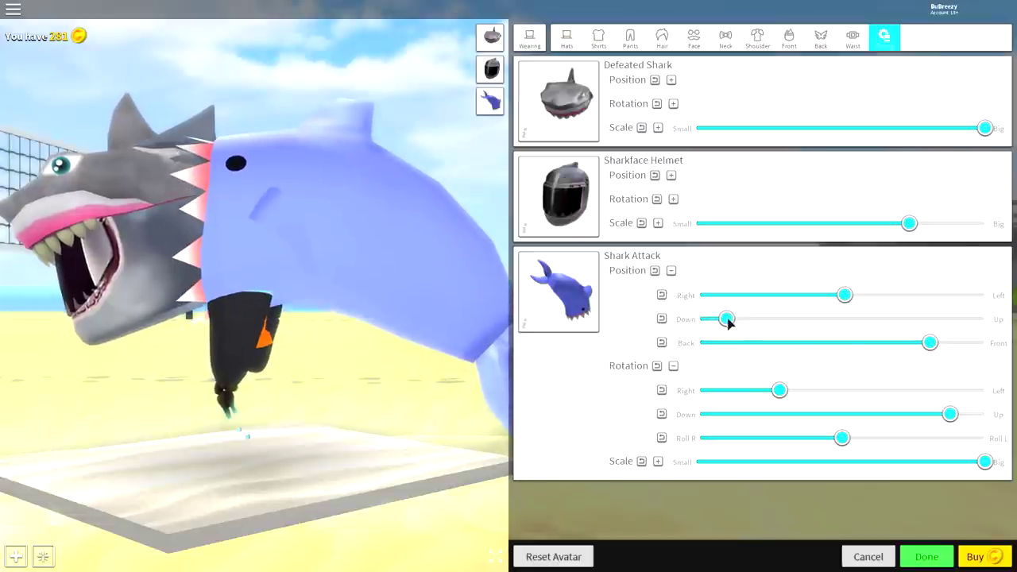
{"action": "left_click_drag", "start_coordinate": [929, 342], "coordinate": [975, 343]}
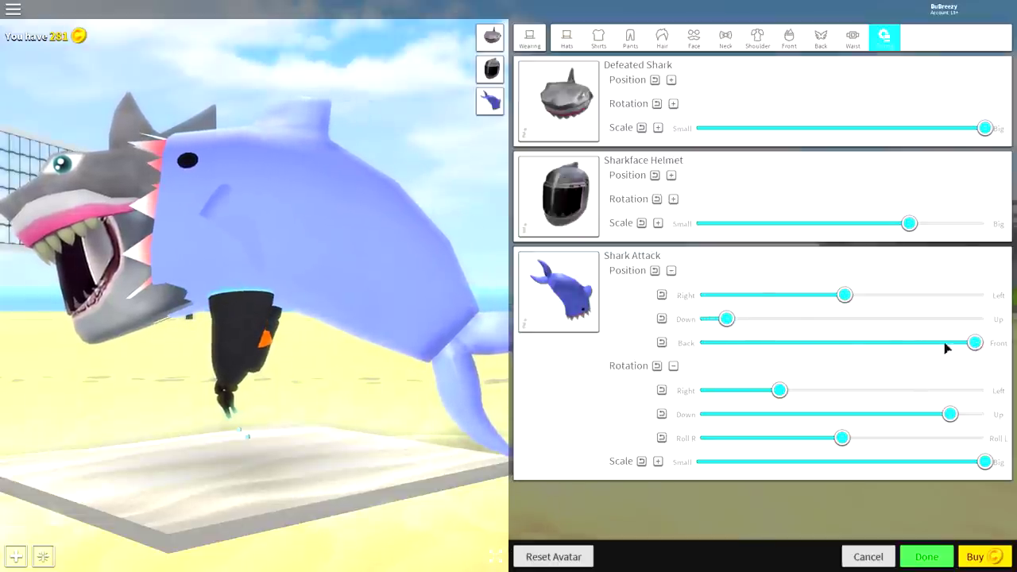
{"action": "mouse_move", "coordinate": [985, 461]}
{"action": "left_mouse_down"}
{"action": "mouse_move", "coordinate": [845, 469]}
{"action": "mouse_move", "coordinate": [906, 465]}
{"action": "left_mouse_up"}
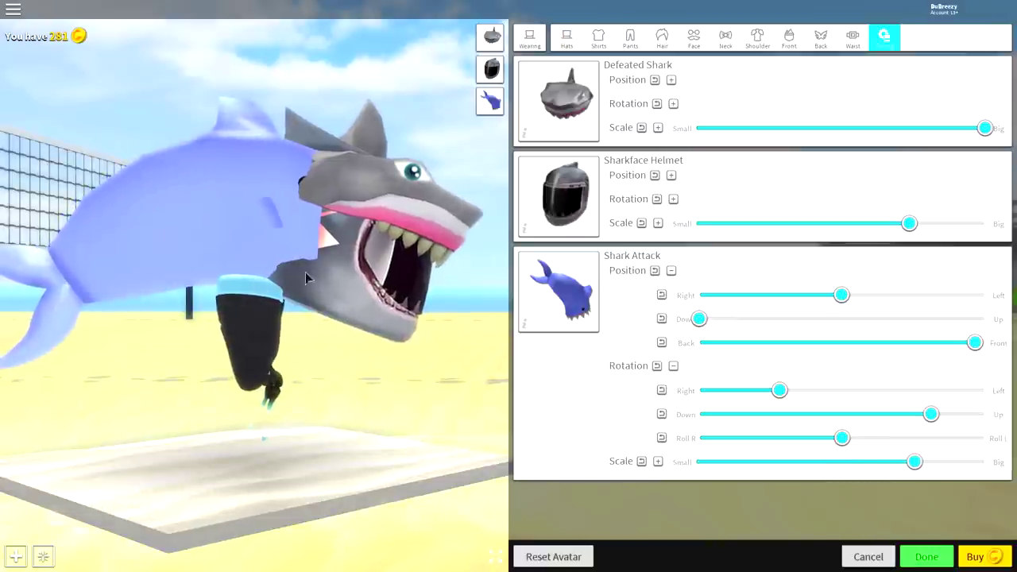
{"action": "mouse_move", "coordinate": [279, 304]}
{"action": "left_mouse_down"}
{"action": "mouse_move", "coordinate": [249, 377]}
{"action": "mouse_move", "coordinate": [50, 368]}
{"action": "left_mouse_up"}
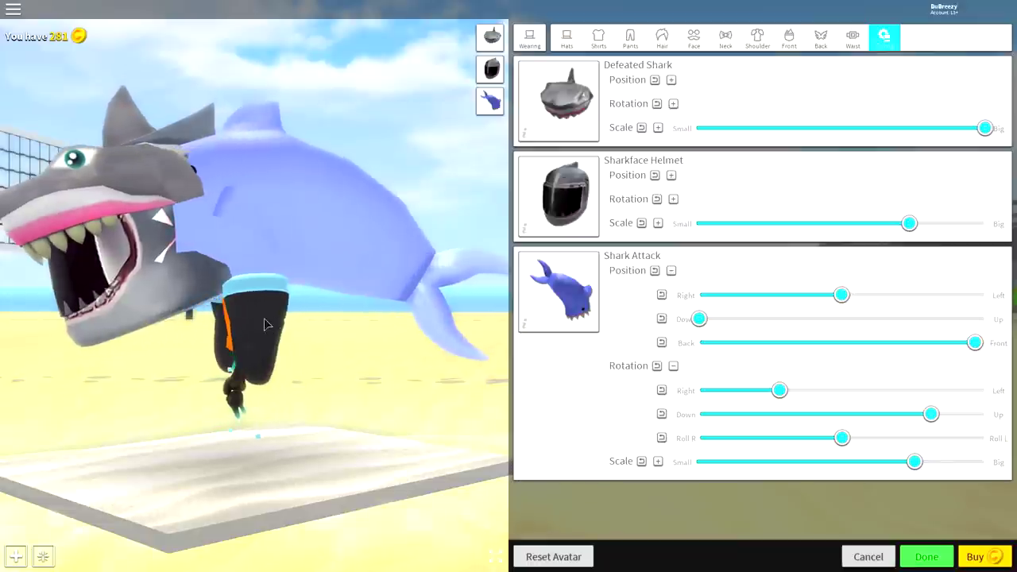
Colour all body parts periwinkle blue using the custom colour picker under Body > Colors
{"action": "left_click", "coordinate": [529, 38]}
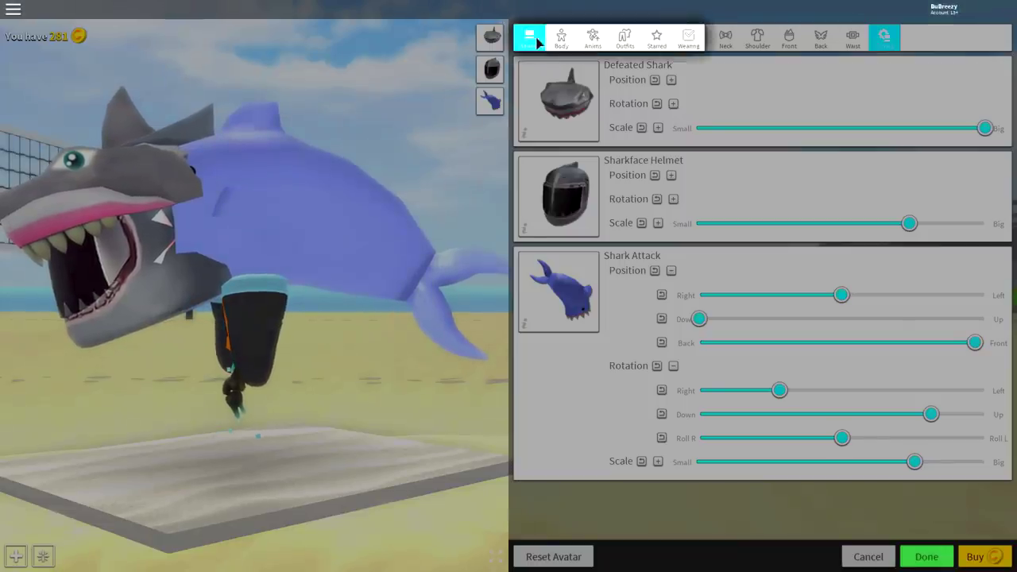
{"action": "left_click", "coordinate": [821, 37]}
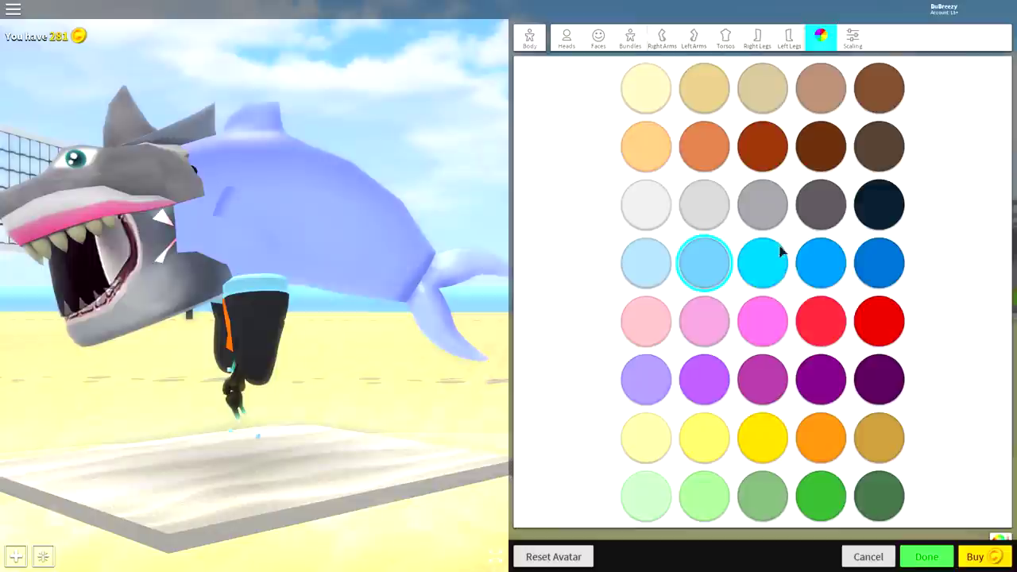
{"action": "left_click", "coordinate": [999, 528]}
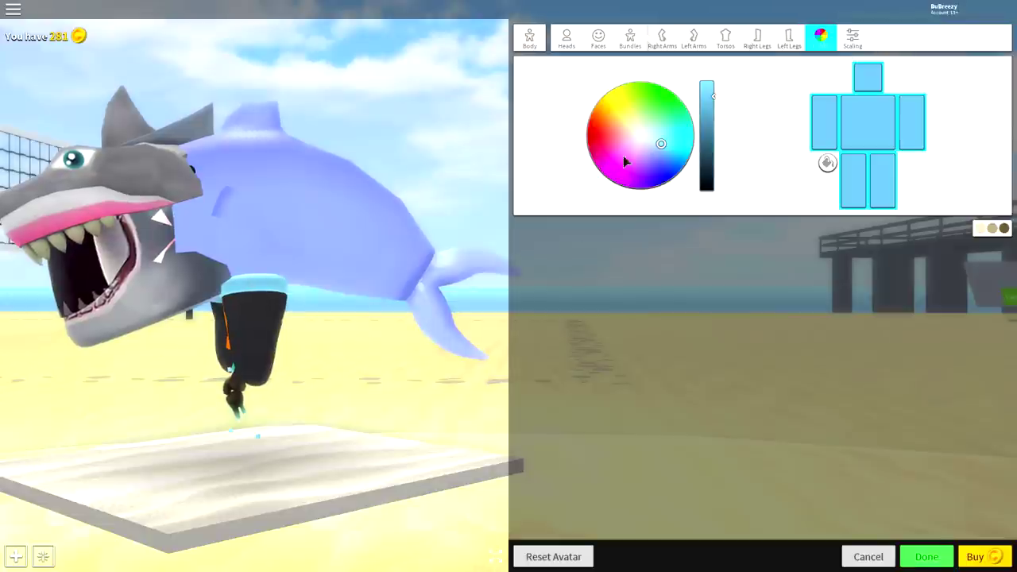
{"action": "left_click", "coordinate": [658, 152]}
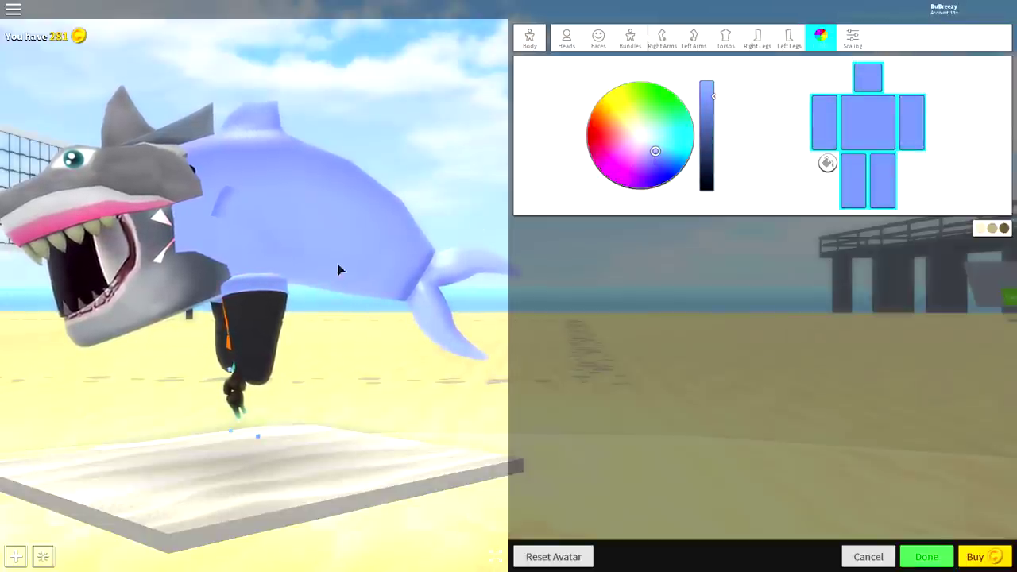
{"action": "left_click_drag", "start_coordinate": [250, 308], "coordinate": [341, 320]}
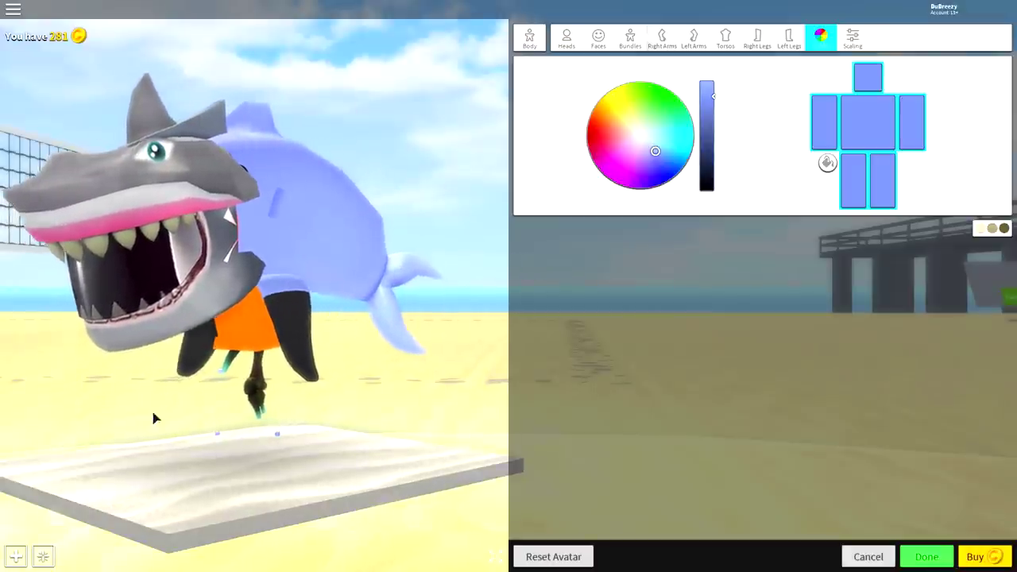
{"action": "left_click_drag", "start_coordinate": [143, 416], "coordinate": [306, 257]}
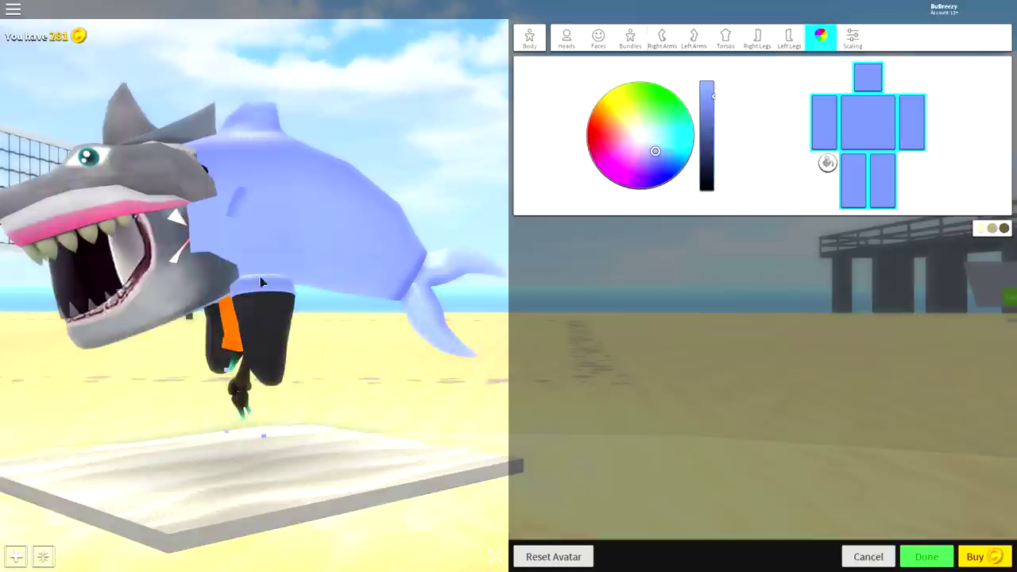
{"action": "left_click_drag", "start_coordinate": [213, 403], "coordinate": [256, 380]}
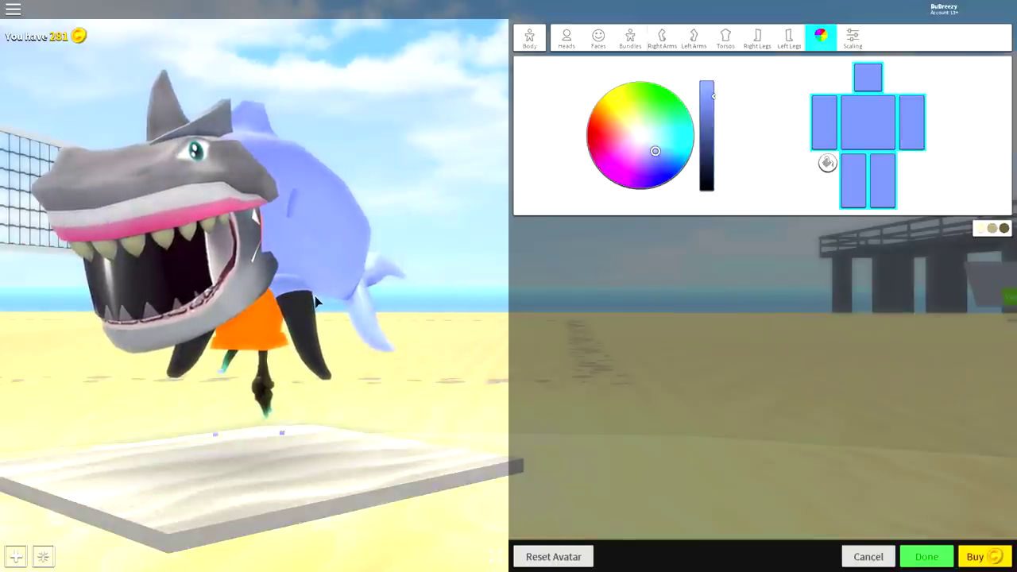
Put on the CCC- White Skirt w/ High White Socks pants
{"action": "left_click", "coordinate": [532, 38]}
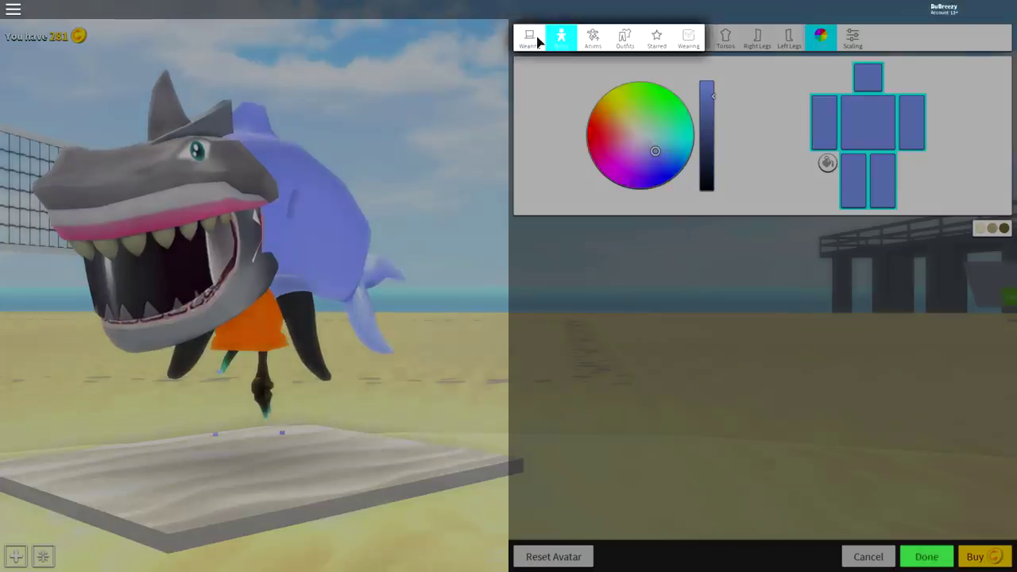
{"action": "left_click", "coordinate": [534, 39]}
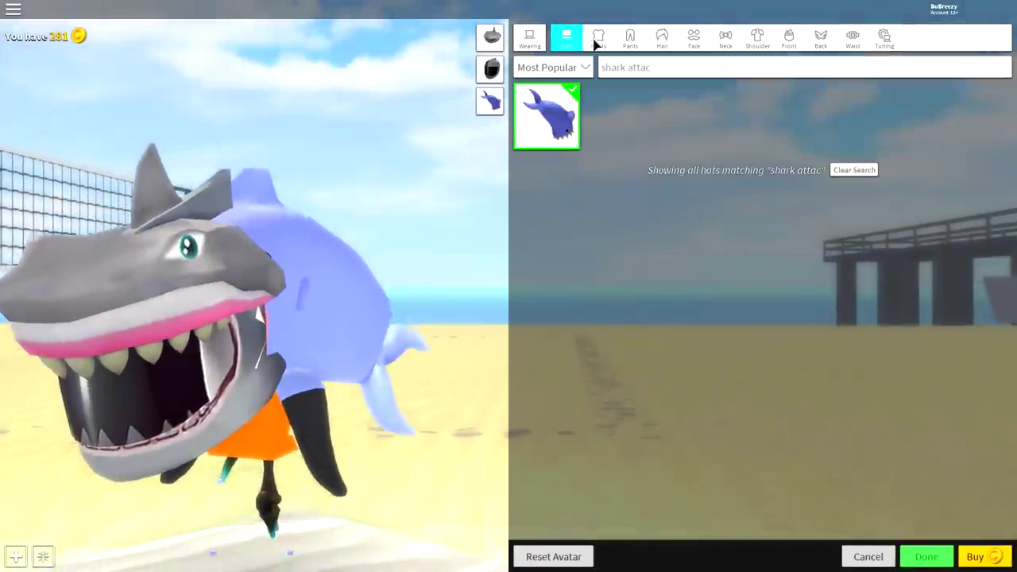
{"action": "left_click", "coordinate": [630, 36]}
{"action": "key", "text": "Return"}
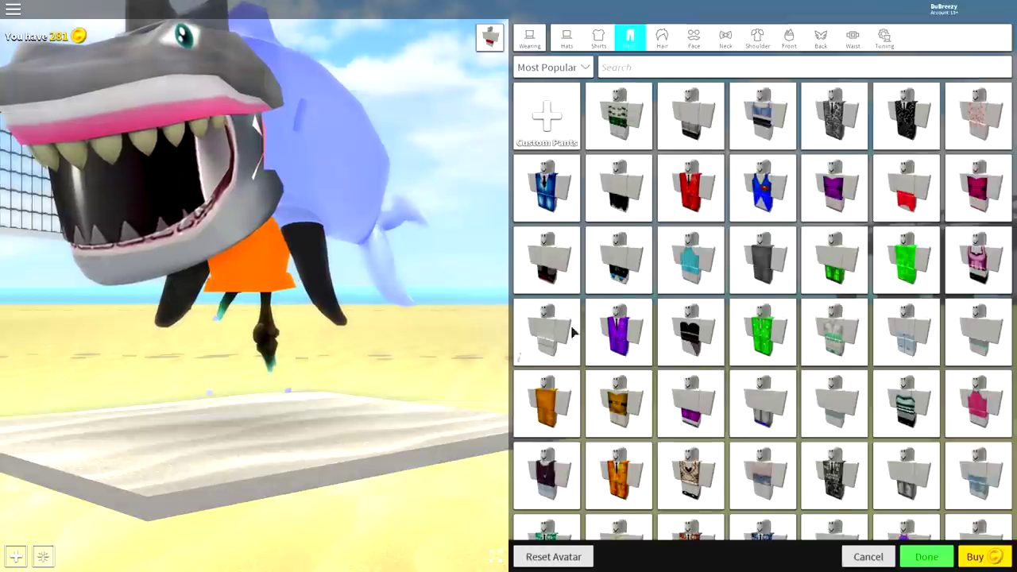
{"action": "left_click", "coordinate": [554, 335]}
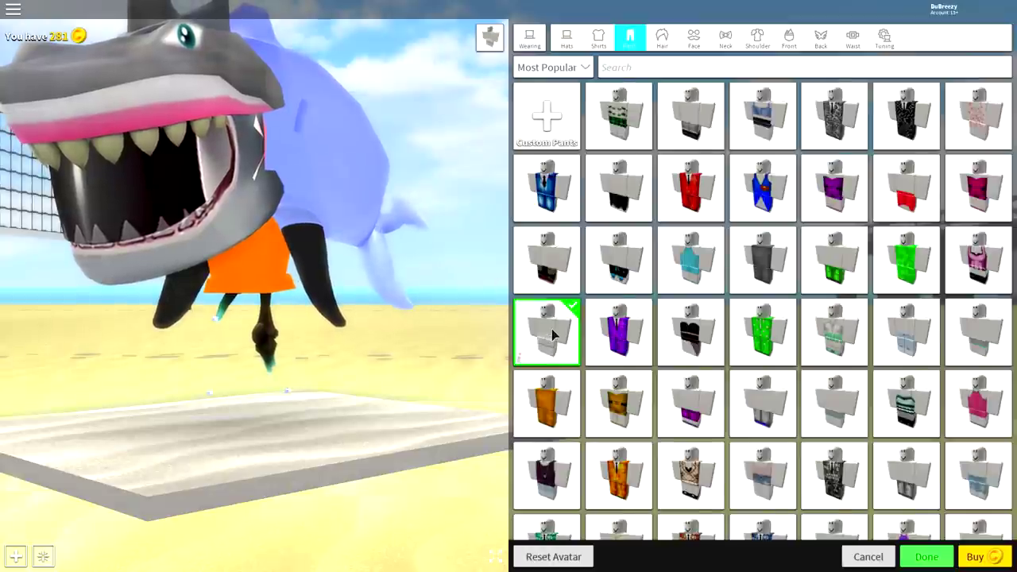
{"action": "left_click", "coordinate": [523, 360]}
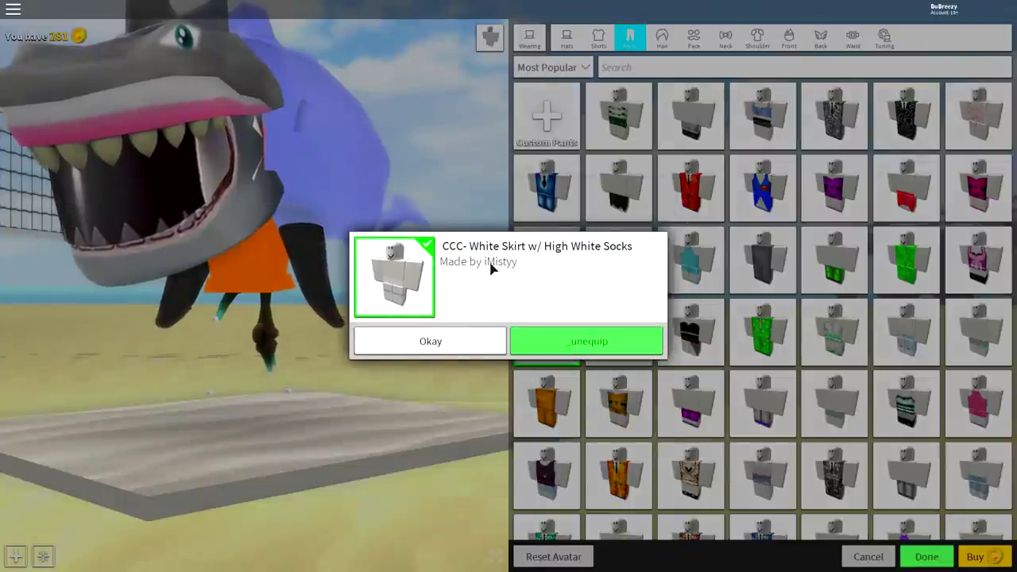
{"action": "left_click", "coordinate": [456, 349]}
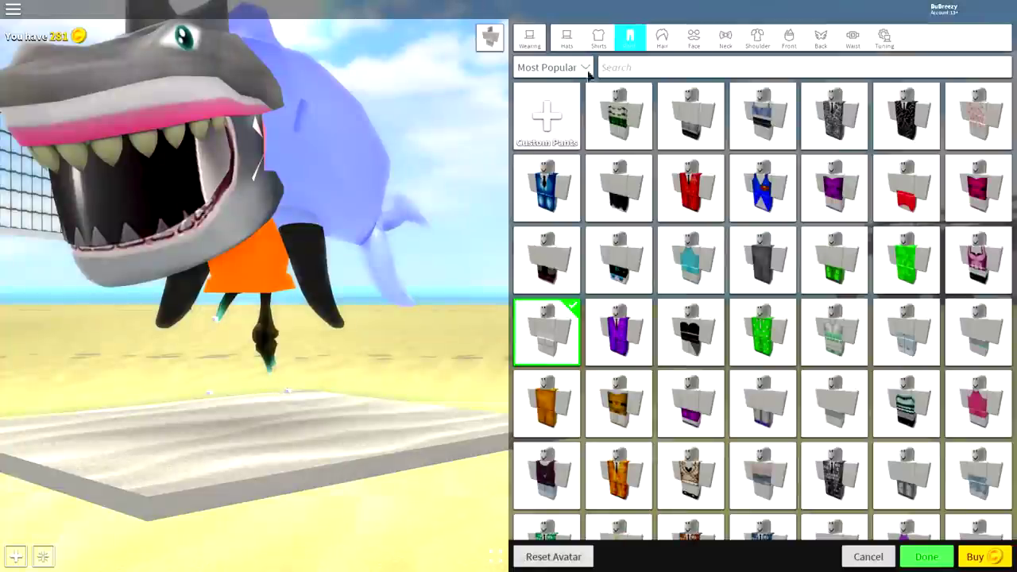
Remove the orange shirt and check the outfit from the side
{"action": "left_click", "coordinate": [600, 48]}
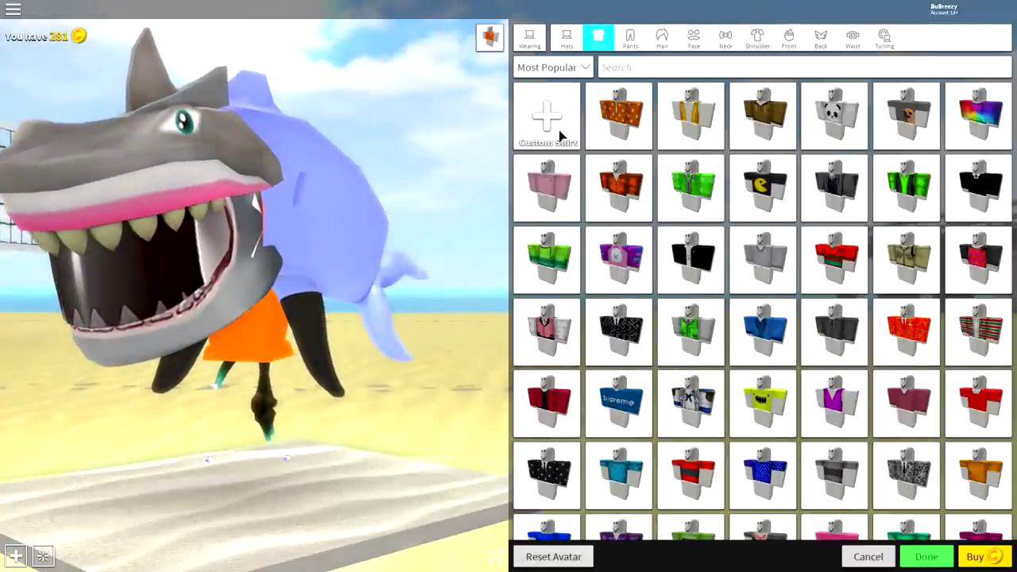
{"action": "left_click", "coordinate": [490, 35]}
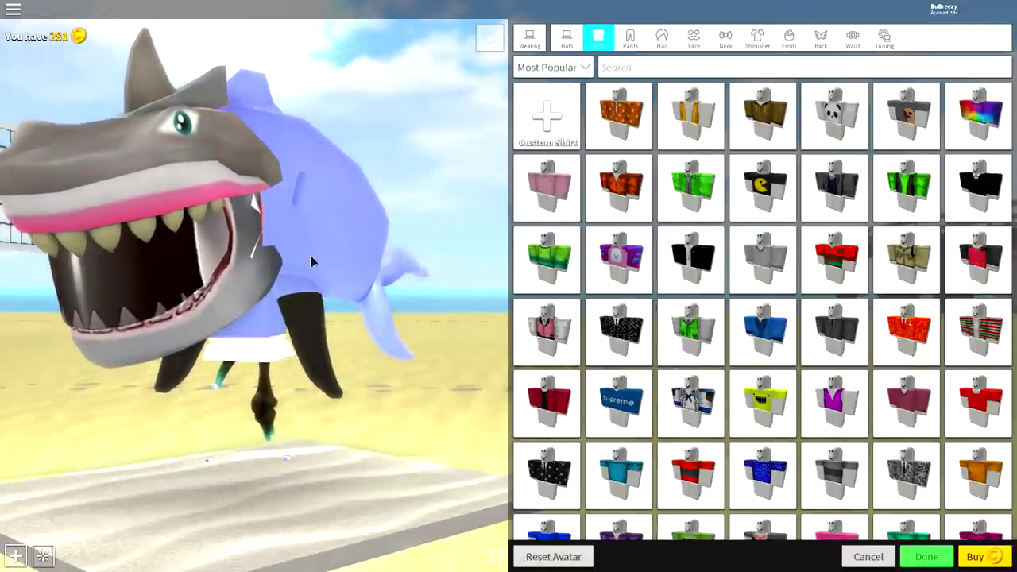
{"action": "mouse_move", "coordinate": [306, 334]}
{"action": "left_mouse_down"}
{"action": "mouse_move", "coordinate": [363, 352]}
{"action": "mouse_move", "coordinate": [204, 363]}
{"action": "mouse_move", "coordinate": [348, 352]}
{"action": "mouse_move", "coordinate": [205, 294]}
{"action": "mouse_move", "coordinate": [262, 334]}
{"action": "mouse_move", "coordinate": [325, 357]}
{"action": "mouse_move", "coordinate": [446, 357]}
{"action": "mouse_move", "coordinate": [303, 361]}
{"action": "left_mouse_up"}
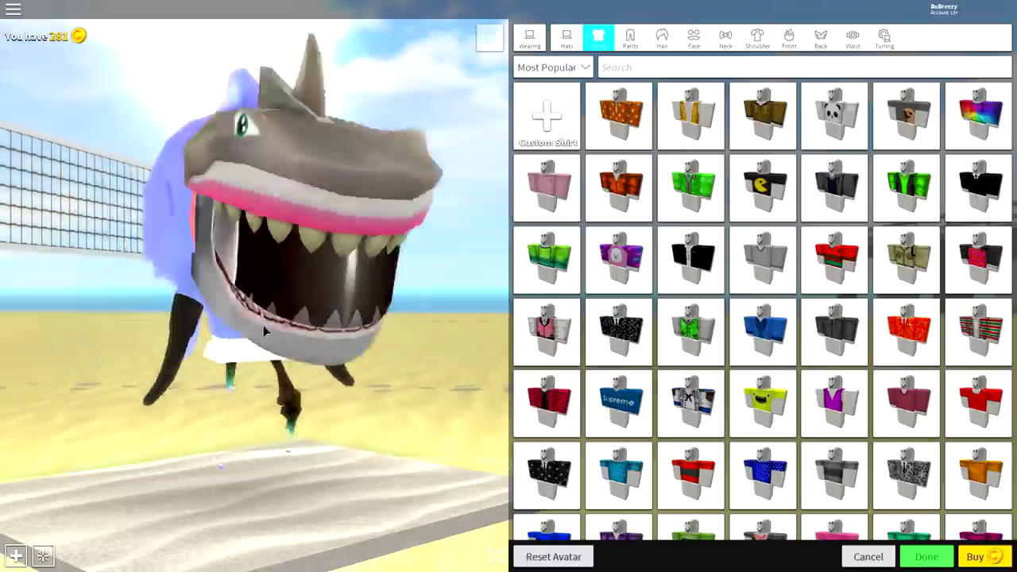
{"action": "left_click_drag", "start_coordinate": [114, 330], "coordinate": [280, 340]}
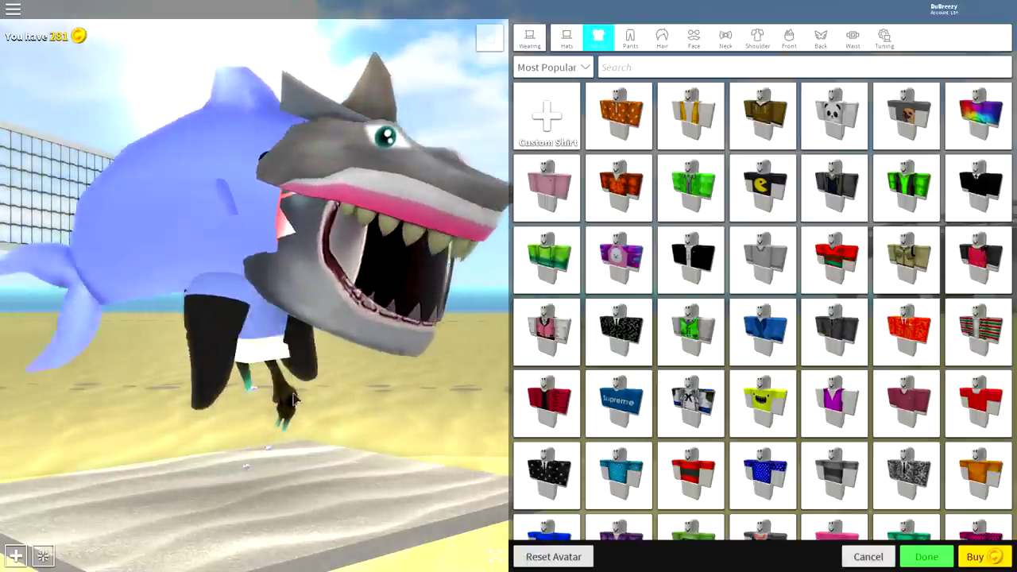
{"action": "left_click", "coordinate": [567, 38]}
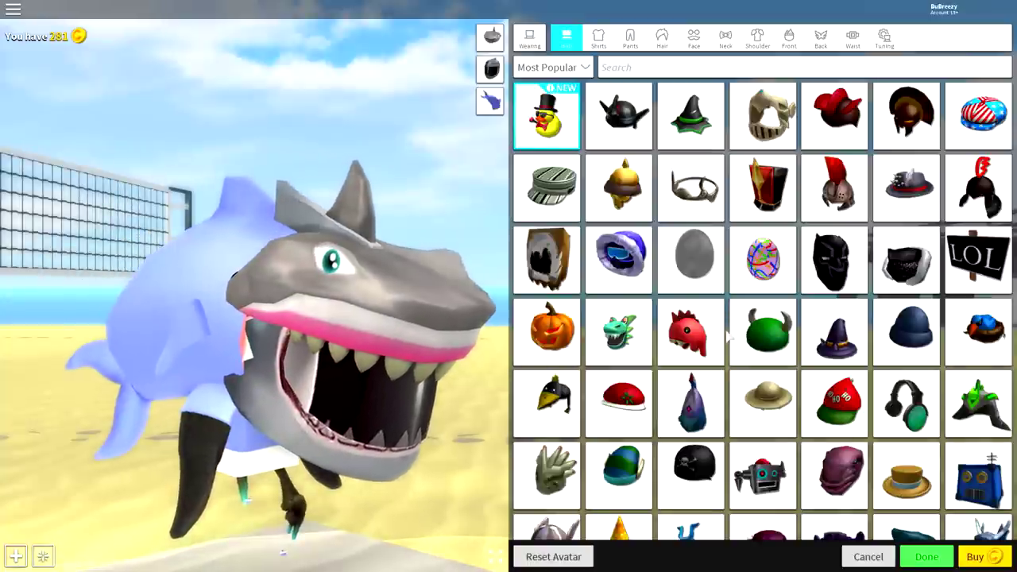
Apply the Werewolf animation pack and exit the avatar editor with Done
{"action": "left_click", "coordinate": [434, 461]}
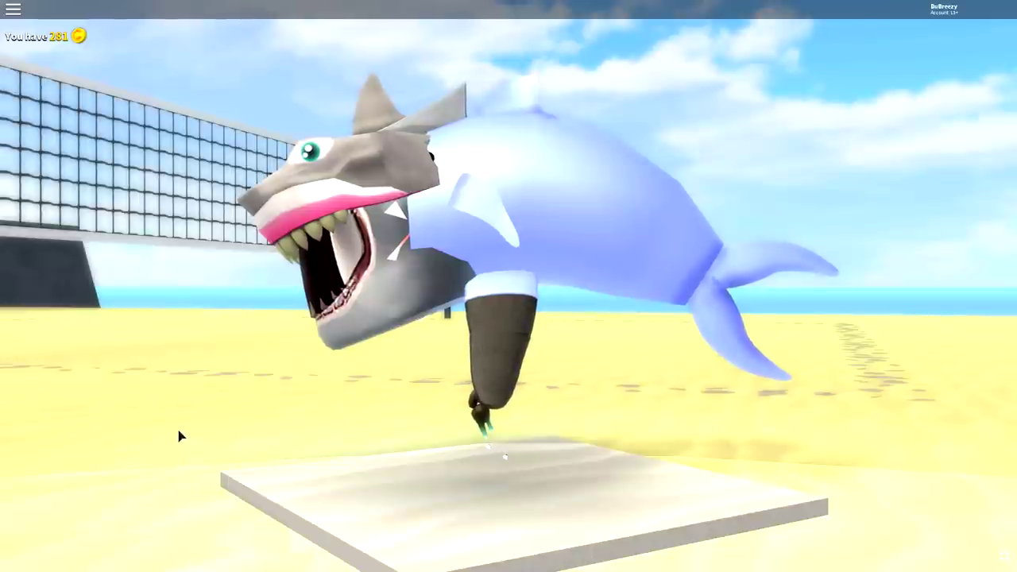
{"action": "mouse_move", "coordinate": [166, 431]}
{"action": "left_mouse_down"}
{"action": "mouse_move", "coordinate": [471, 424]}
{"action": "mouse_move", "coordinate": [586, 386]}
{"action": "left_mouse_up"}
{"action": "left_click", "coordinate": [727, 388]}
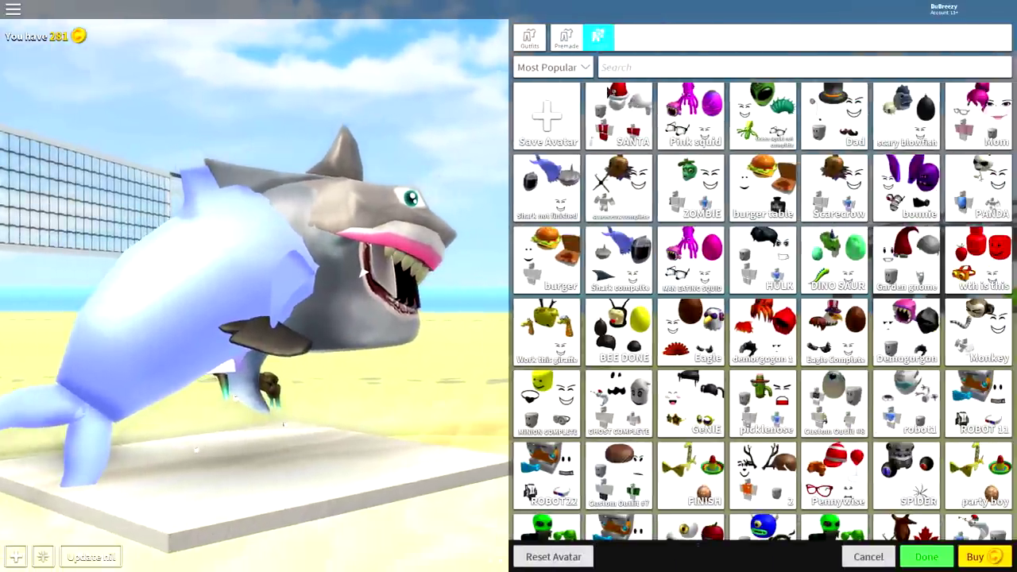
{"action": "left_click", "coordinate": [534, 36]}
{"action": "left_click", "coordinate": [596, 44]}
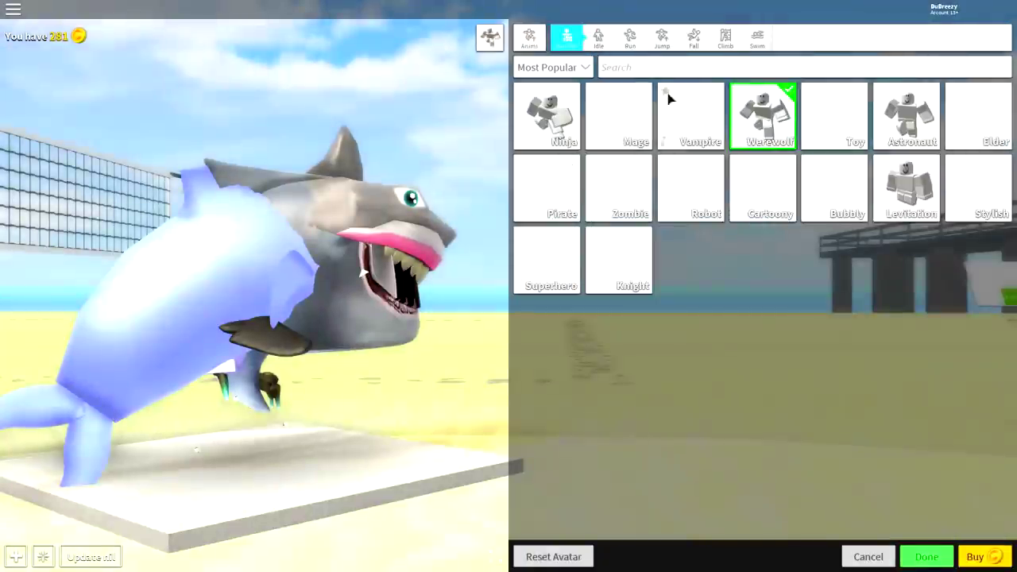
{"action": "left_click", "coordinate": [768, 125]}
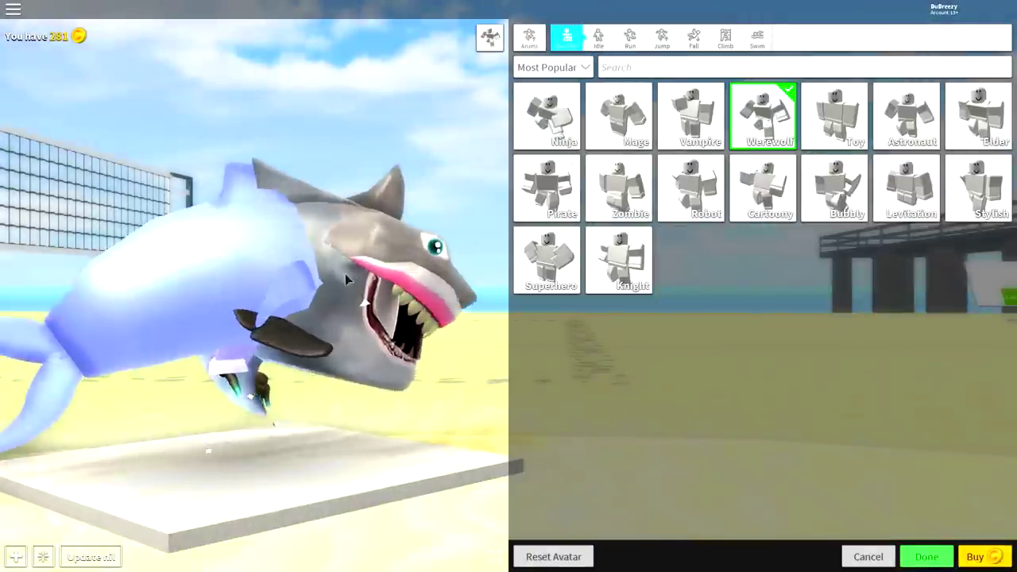
{"action": "left_click", "coordinate": [926, 556]}
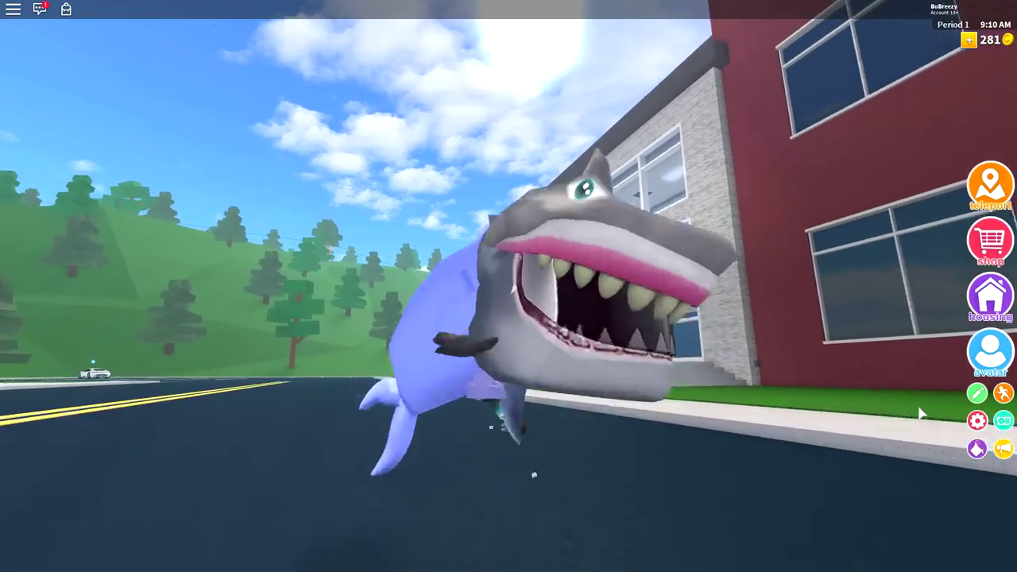
Walk the shark avatar onto the sidewalk while orbiting the camera around it
{"action": "key", "text": "d"}
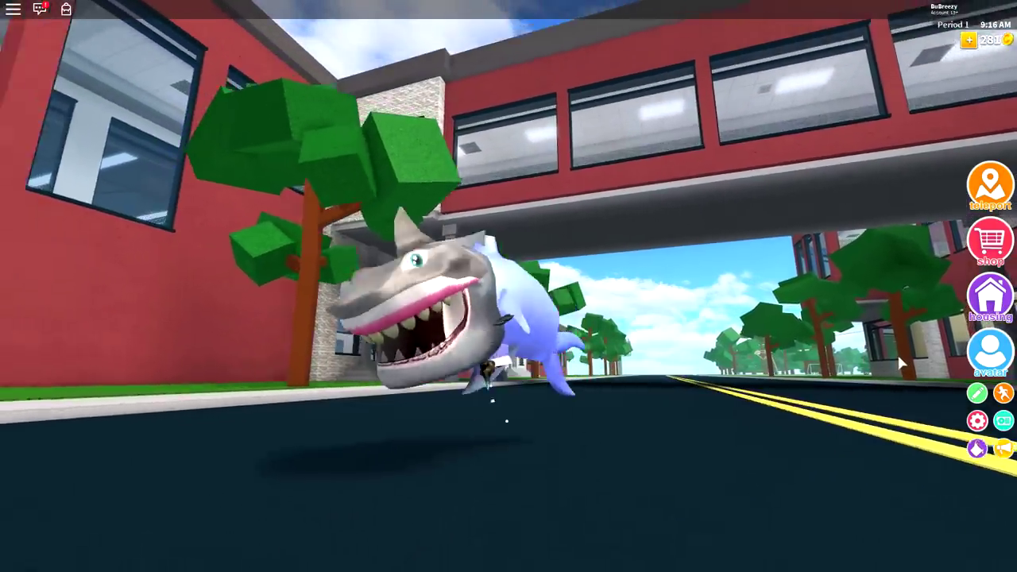
{"action": "key", "text": "Left"}
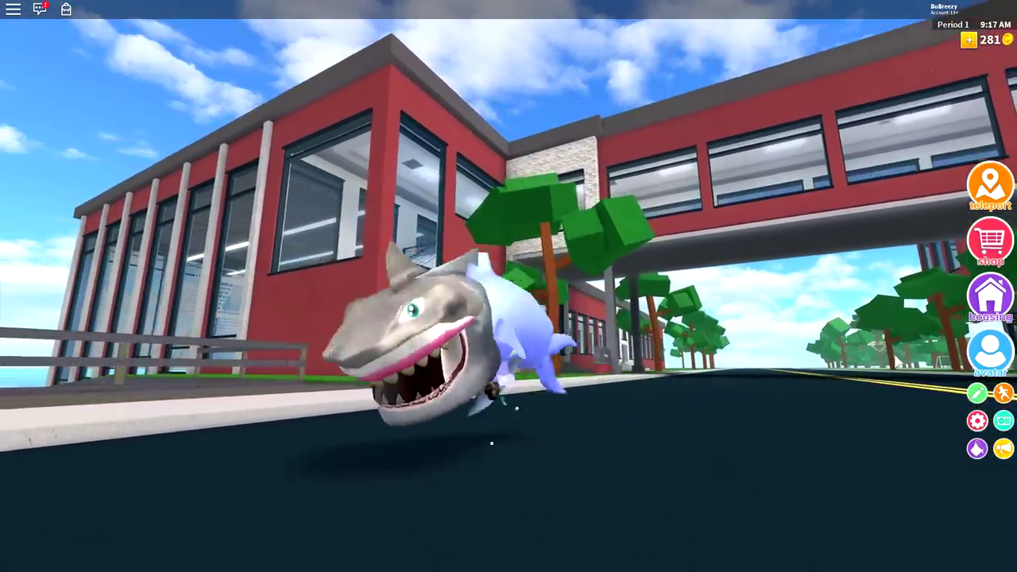
{"action": "key", "text": "Left"}
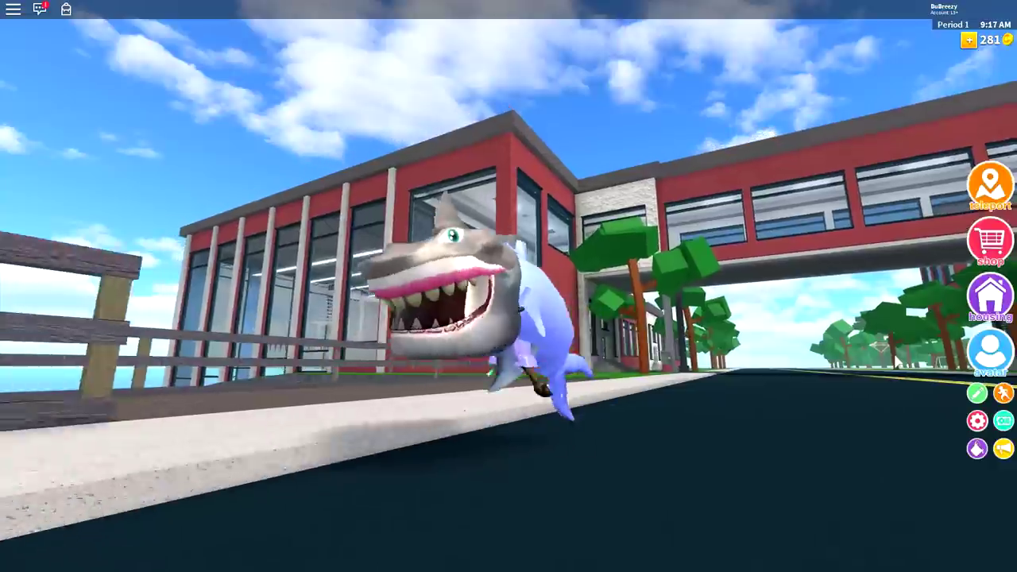